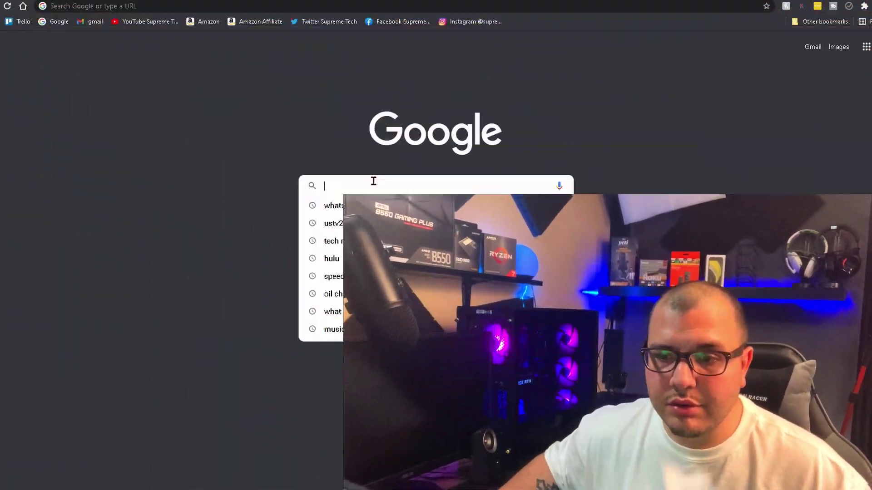
# - Search Google for 'msi afterburner'
pyautogui.write('msi')
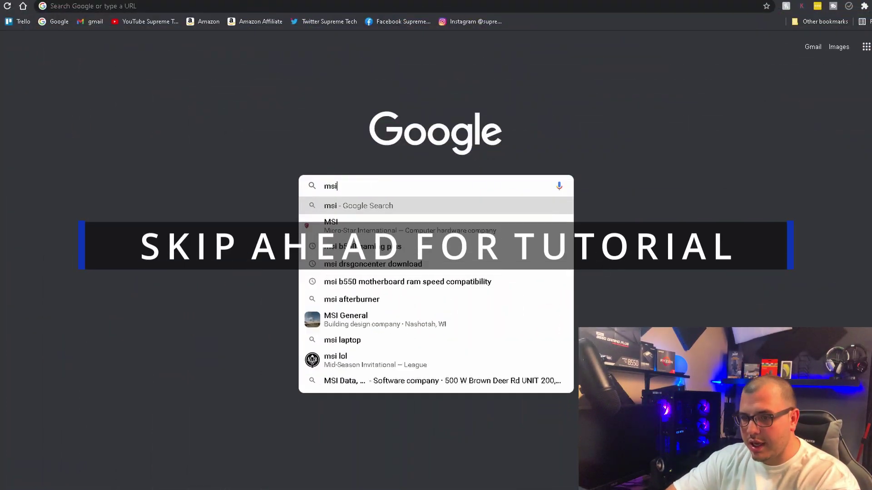
pyautogui.write(' after')
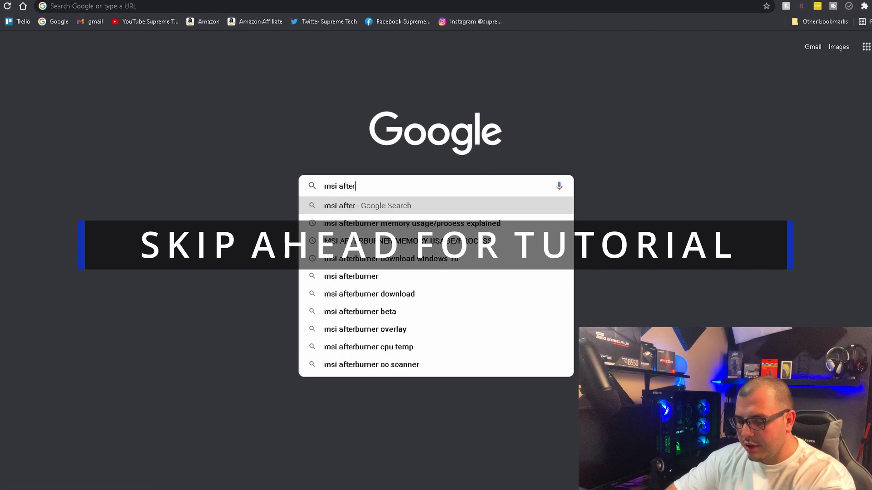
pyautogui.write('burner download')
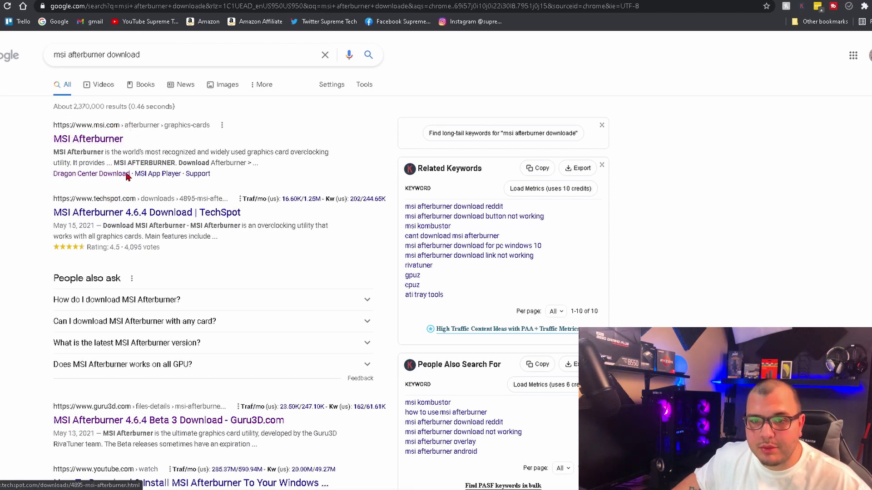
# - Open MSI's official Afterburner page and save the MSIAfterburnerSetup zip to disk
pyautogui.click(84, 140)
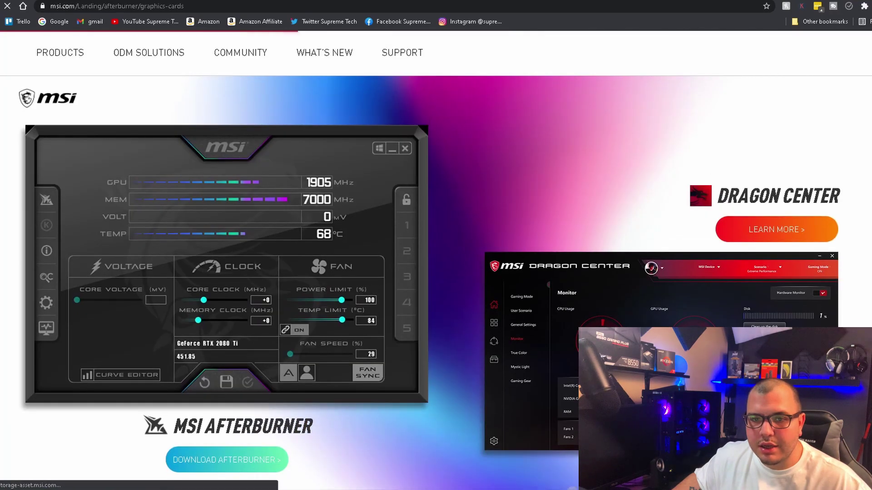
pyautogui.scroll(-7, 328, 248)
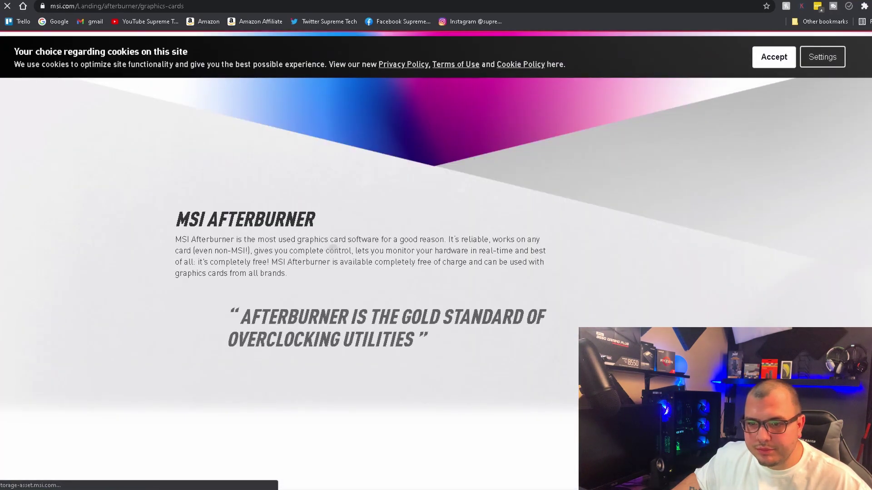
pyautogui.scroll(10, 767, 273)
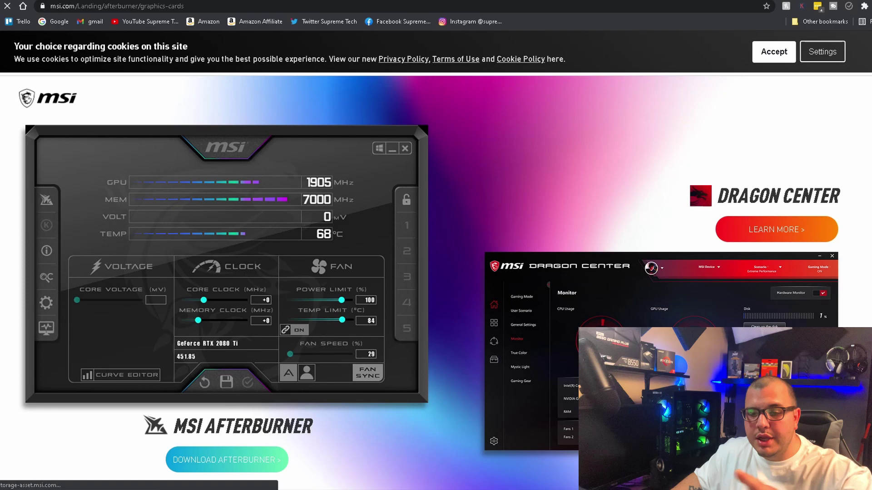
pyautogui.scroll(-3, 338, 436)
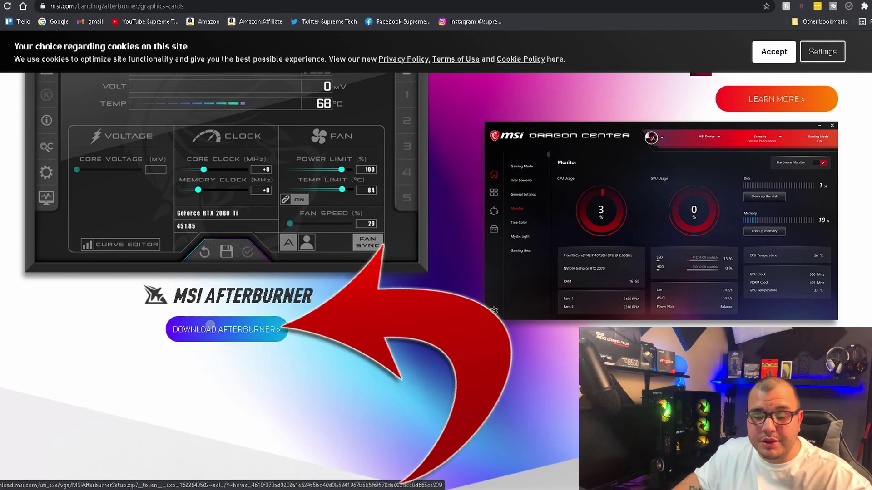
pyautogui.scroll(3, 201, 346)
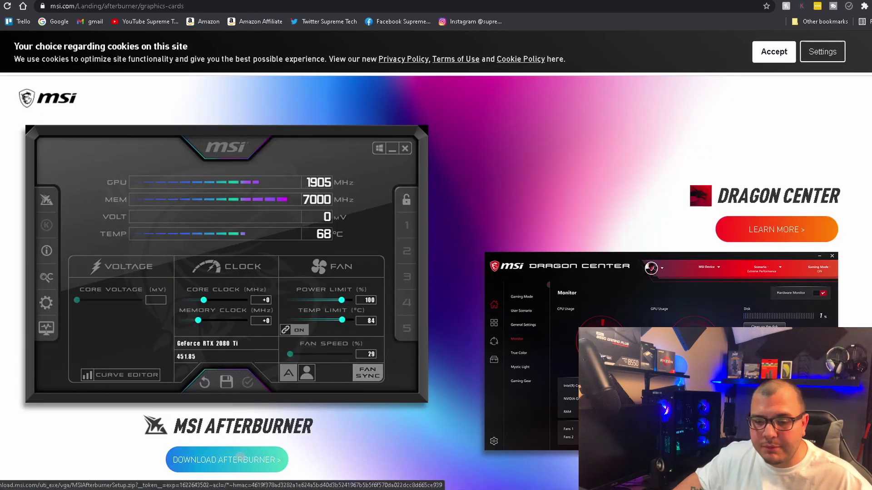
pyautogui.click(239, 457)
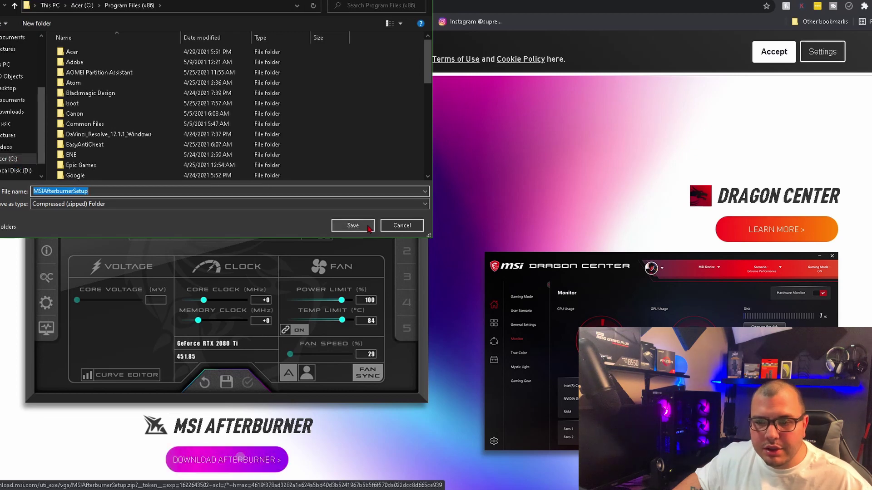
pyautogui.click(353, 225)
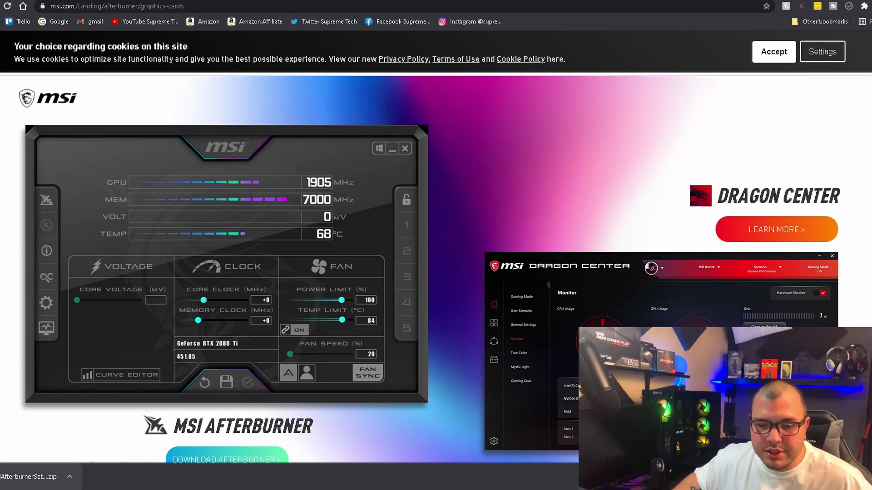
# - Open the downloaded zip and launch MSIAfterburnerSetup464Beta3 from it
pyautogui.click(27, 474)
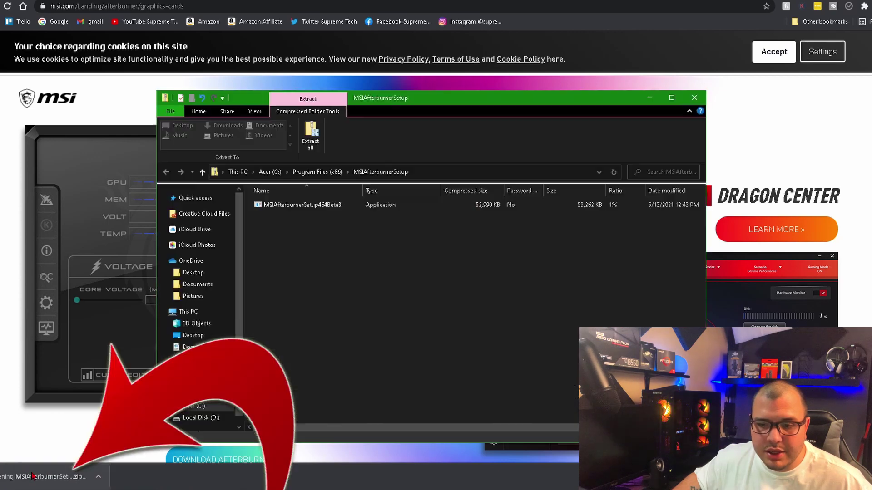
pyautogui.click(327, 205)
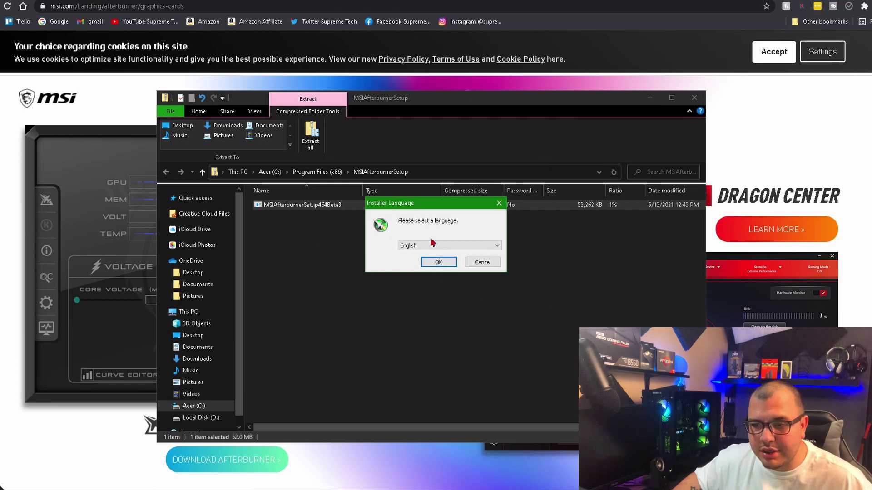
# - Install Afterburner 4.6.4 Beta 3 in English with both components to a chosen folder
pyautogui.click(436, 263)
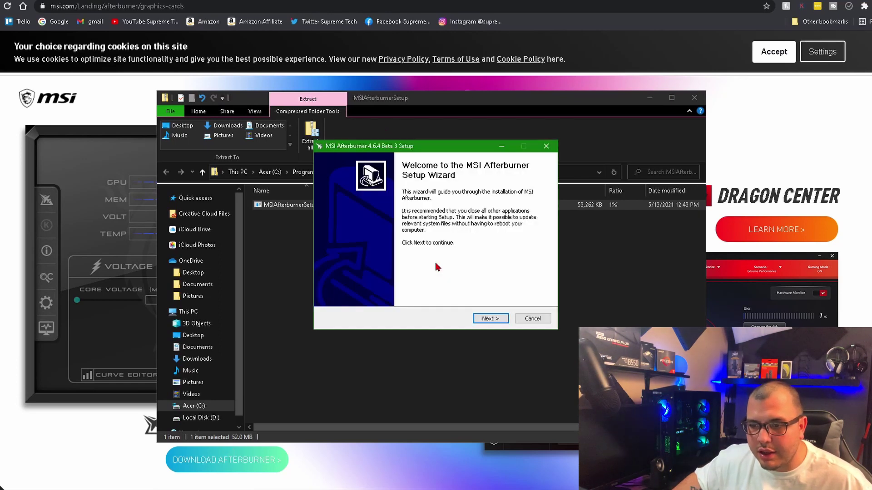
pyautogui.click(491, 319)
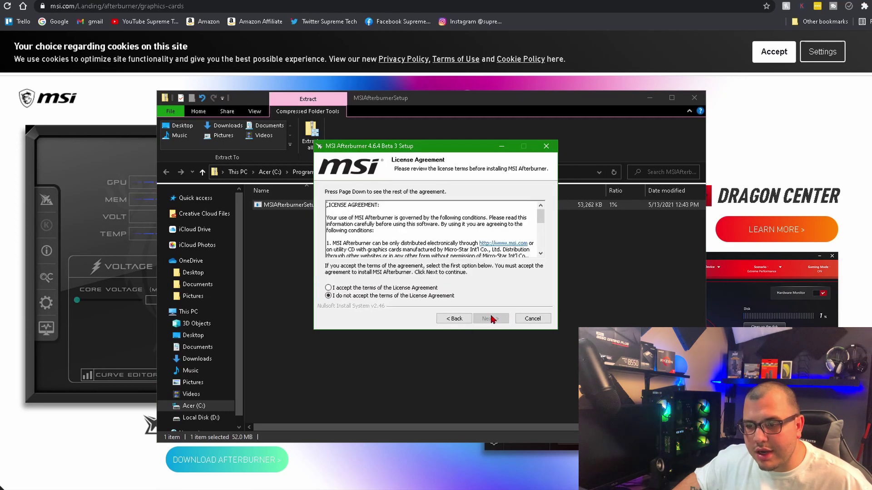
pyautogui.click(328, 288)
pyautogui.click(479, 319)
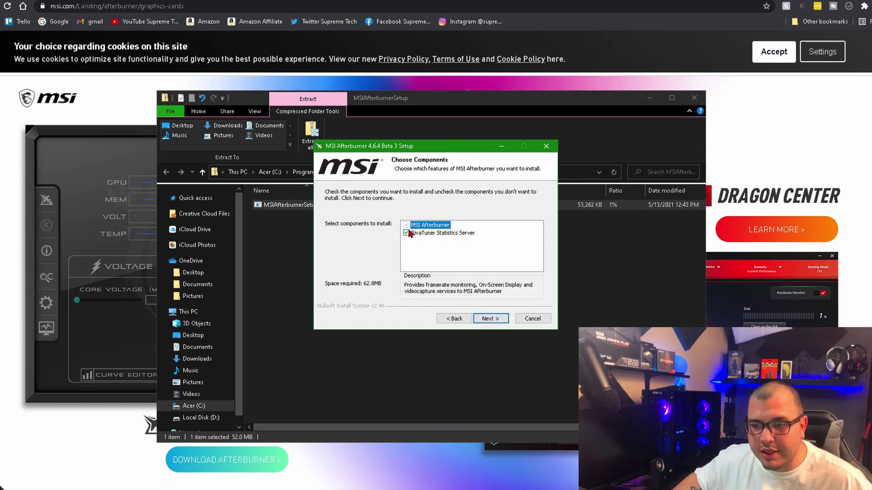
pyautogui.click(503, 319)
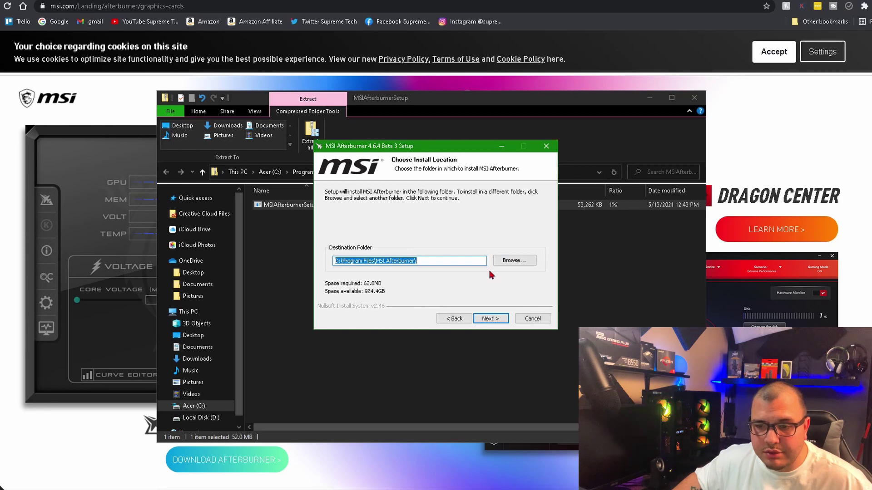
pyautogui.click(514, 261)
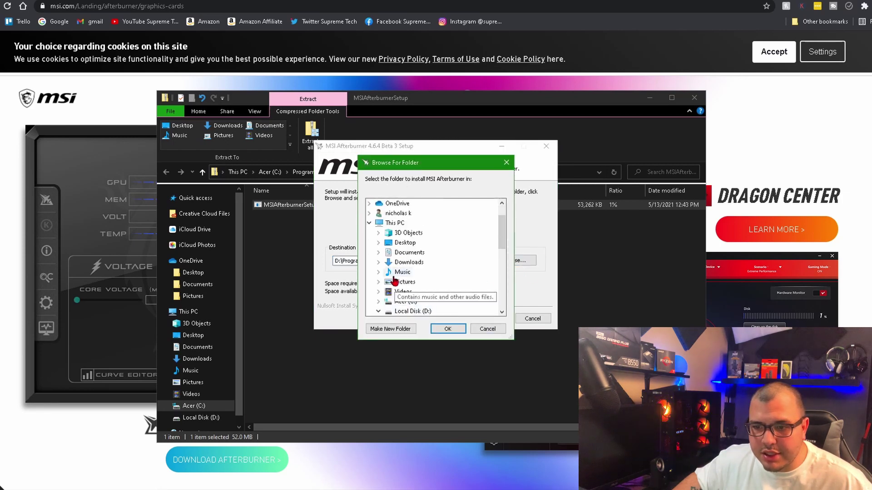
pyautogui.press('Return')
pyautogui.press('Return')
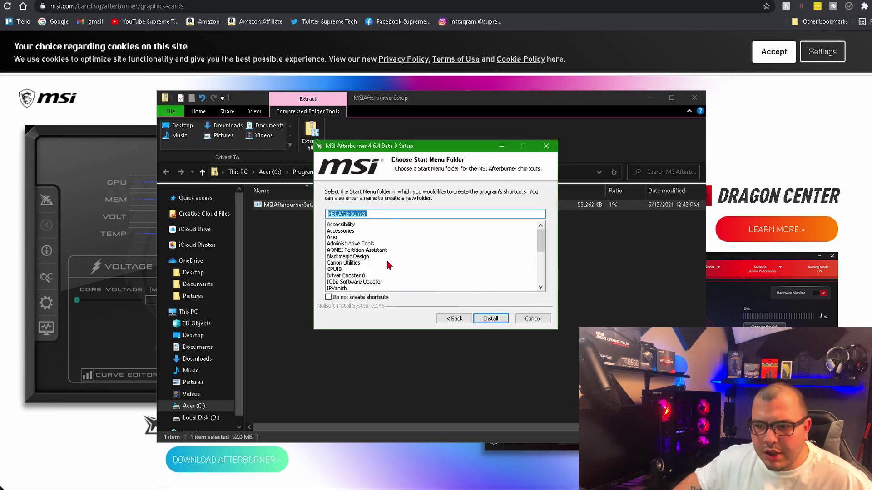
pyautogui.click(504, 319)
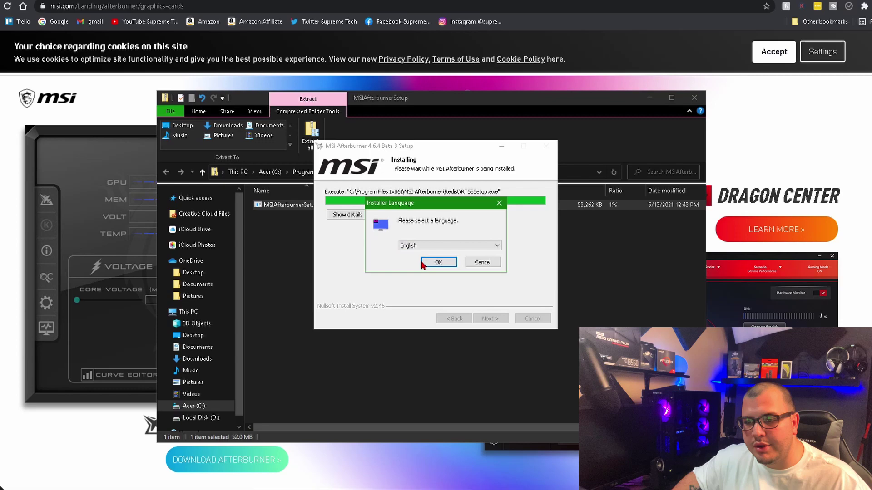
# - Install RivaTuner Statistics Server 7.3.2 in English to a chosen folder and finish its wizard
pyautogui.click(446, 262)
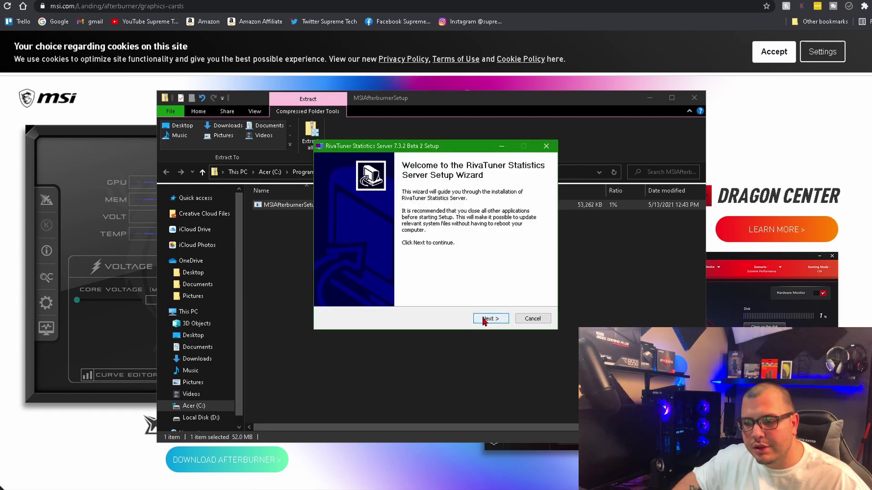
pyautogui.click(497, 320)
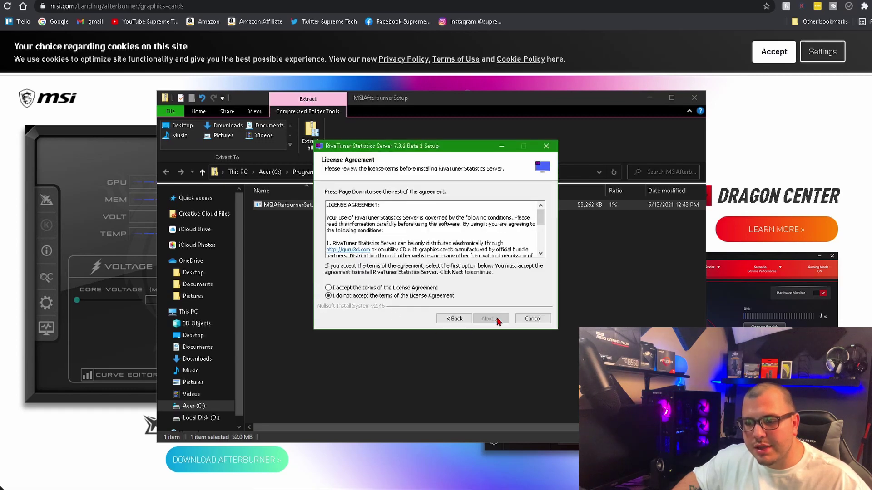
pyautogui.click(329, 288)
pyautogui.click(490, 319)
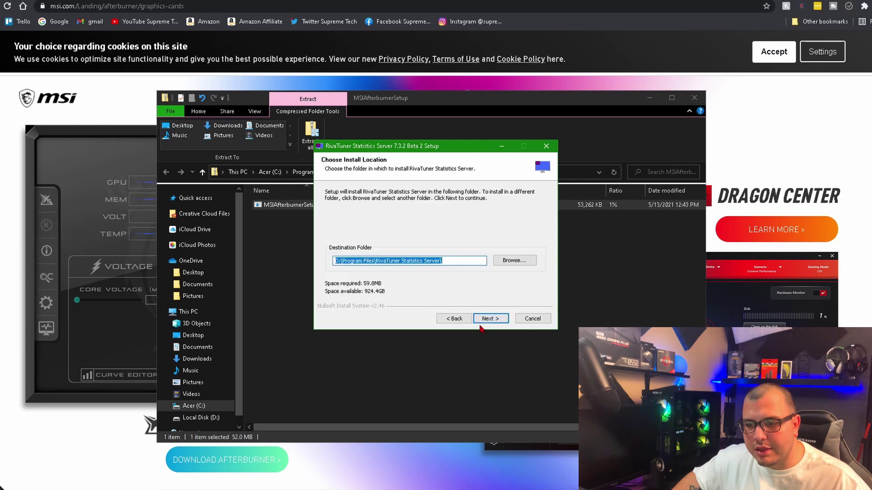
pyautogui.click(497, 263)
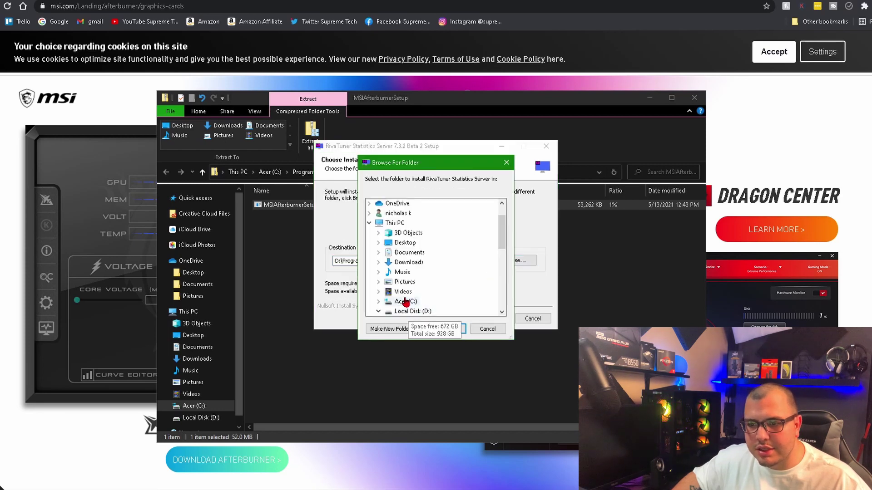
pyautogui.click(487, 329)
pyautogui.click(504, 320)
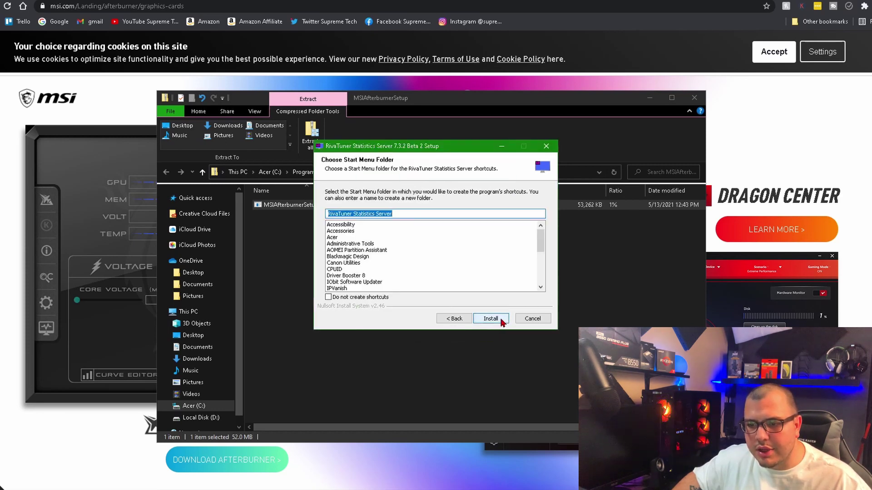
pyautogui.click(492, 319)
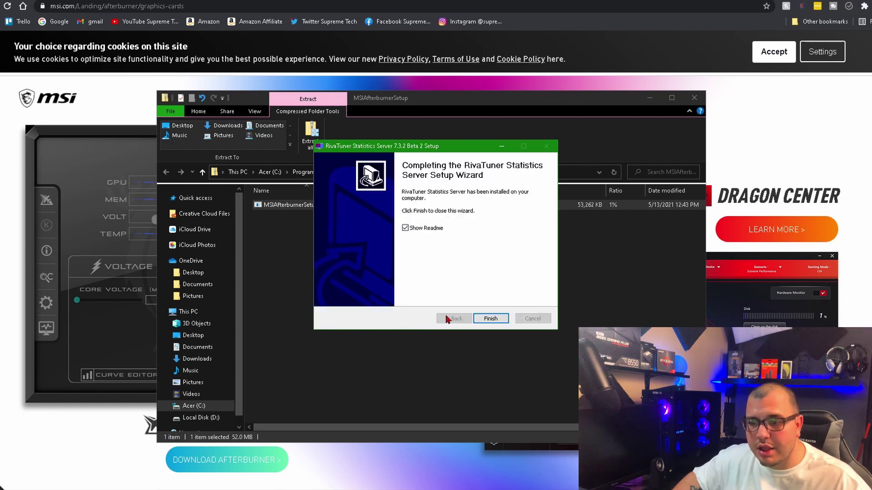
pyautogui.click(490, 318)
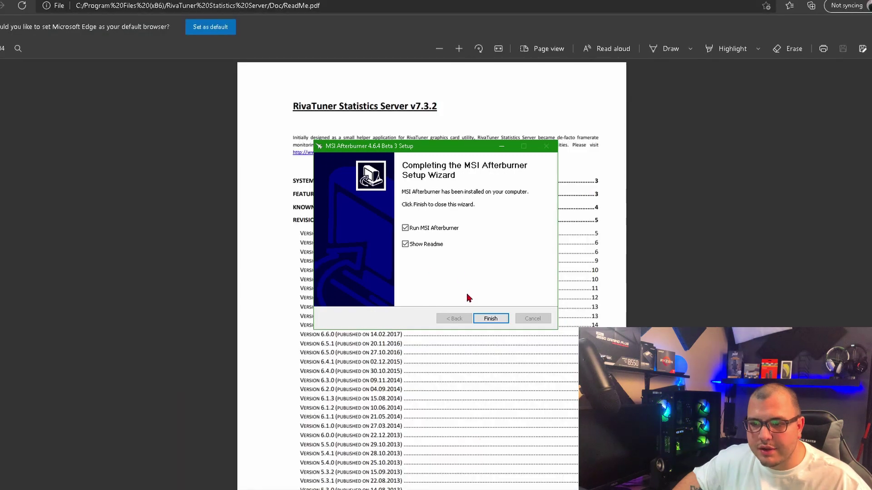
# - Finish the Afterburner setup and bring the v4.6.4 ReadMe PDF to the front
pyautogui.click(491, 318)
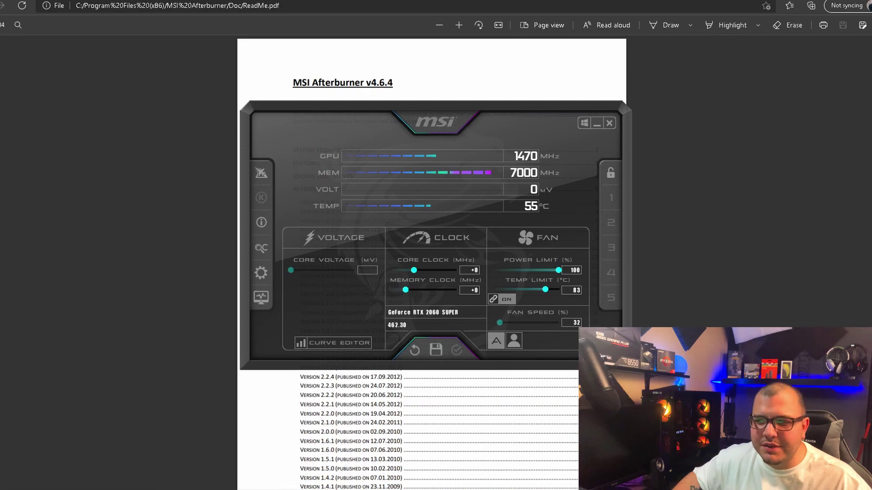
pyautogui.scroll(-10, 765, 220)
pyautogui.click(765, 220)
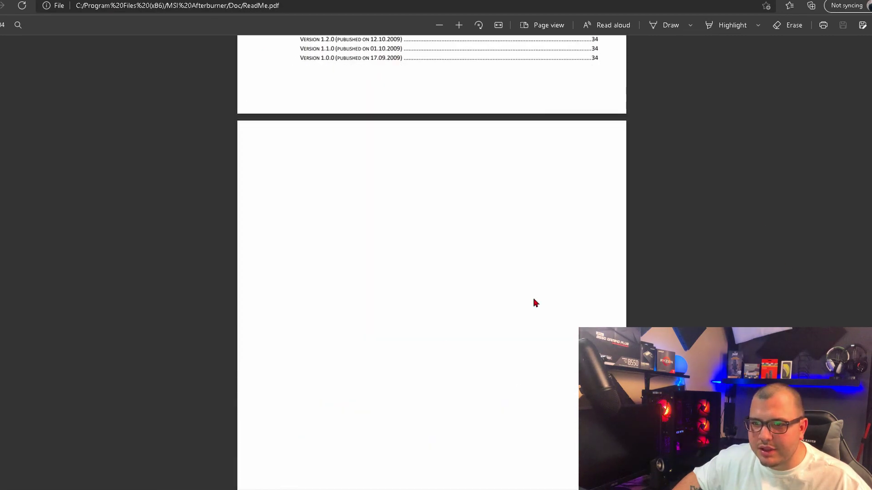
# - Scroll through the Afterburner ReadMe PDF and return to its first page
pyautogui.scroll(-15, 400, 385)
pyautogui.scroll(4, 398, 387)
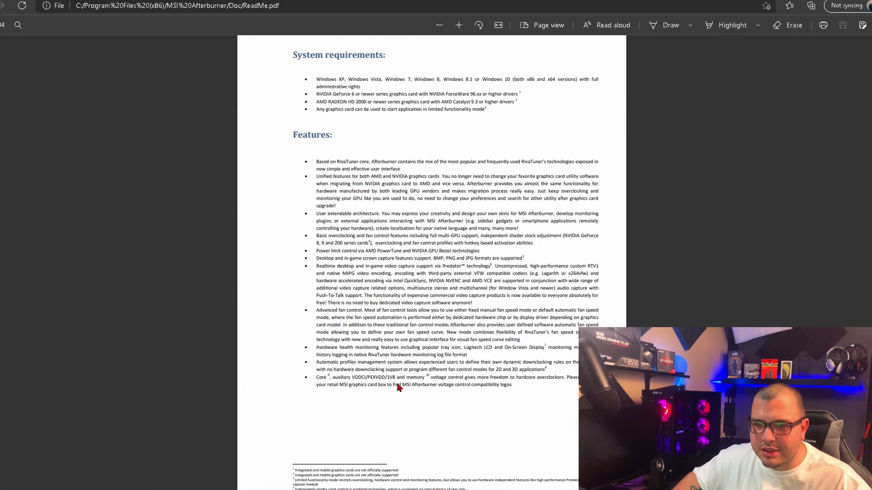
pyautogui.scroll(-15, 356, 309)
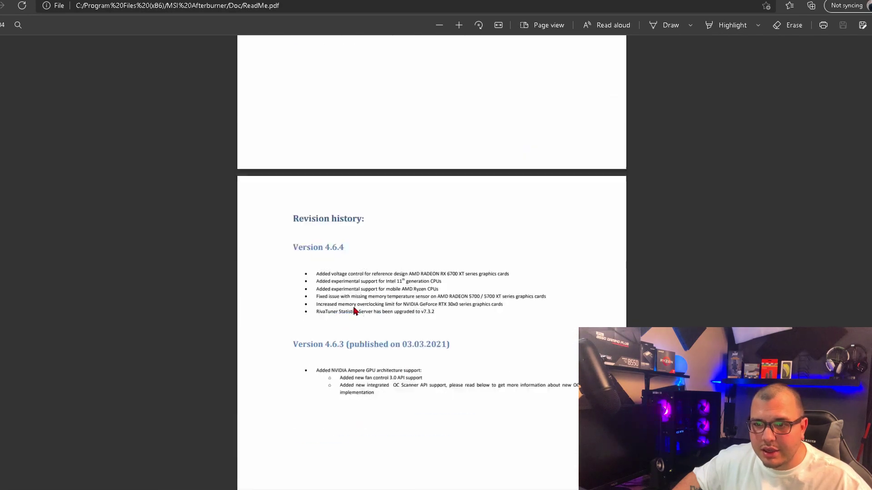
pyautogui.scroll(-15, 344, 307)
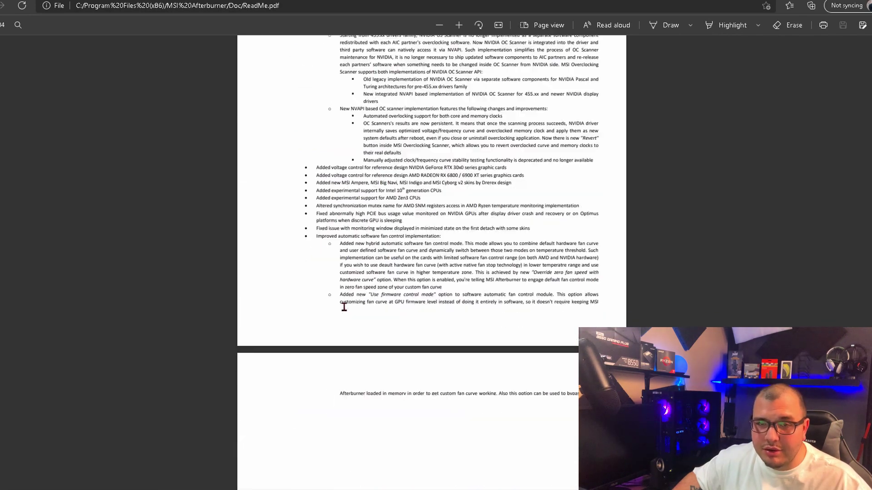
pyautogui.scroll(-3, 331, 301)
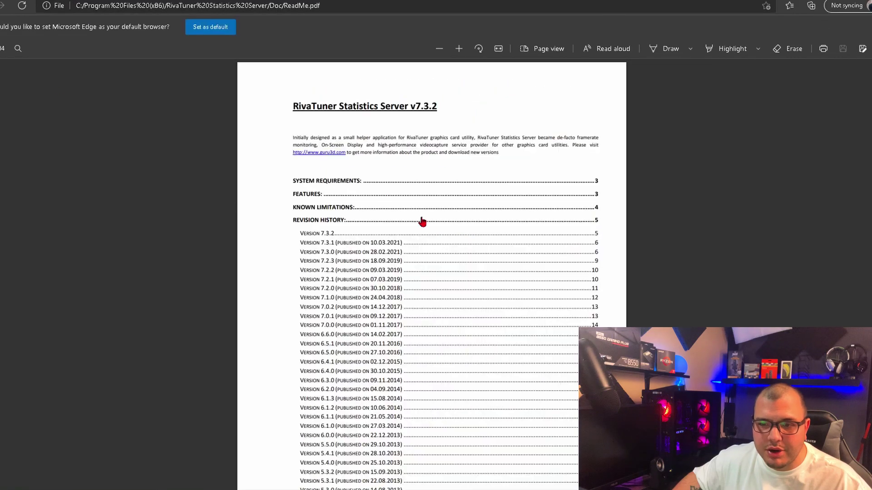
pyautogui.scroll(-10, 422, 221)
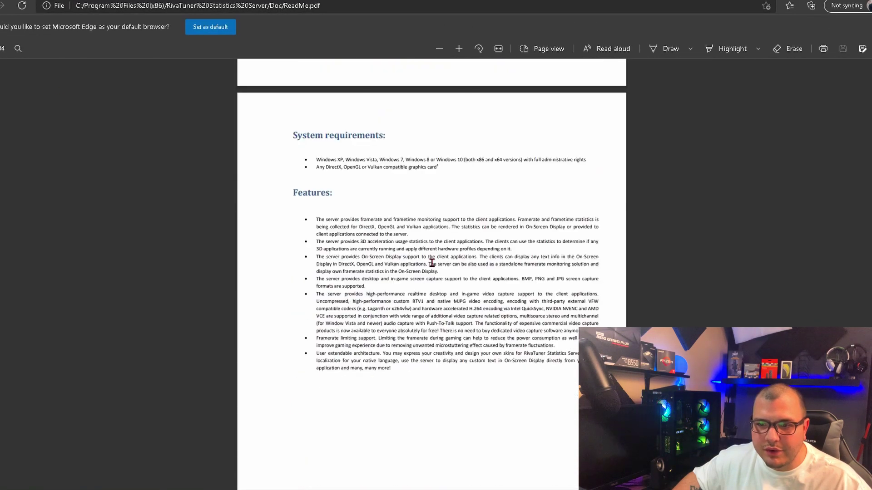
pyautogui.scroll(10, 426, 262)
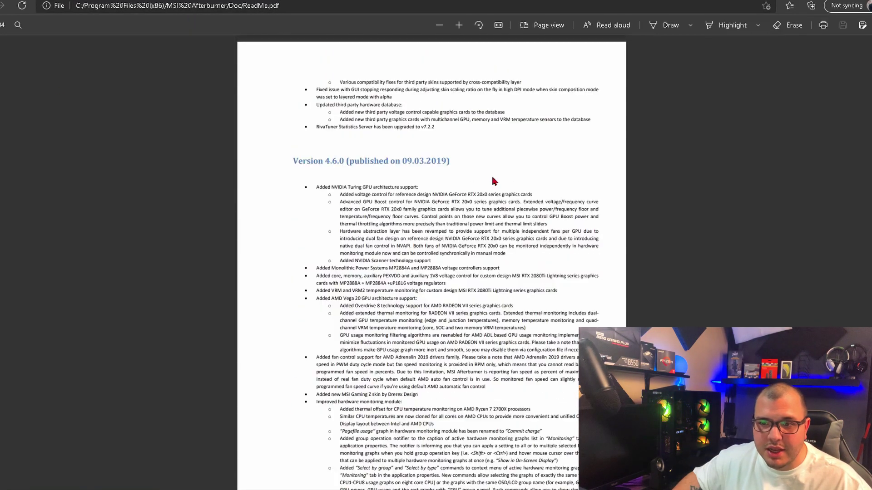
pyautogui.scroll(10, 495, 204)
pyautogui.scroll(15, 503, 308)
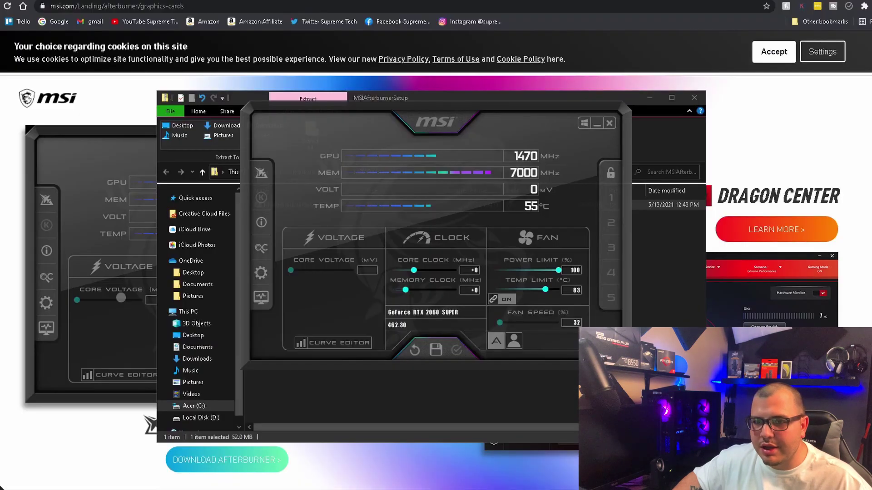
# - Minimize File Explorer and Chrome, leaving Afterburner alone near the top of the desktop
pyautogui.moveTo(520, 113); pyautogui.dragTo(549, 184)
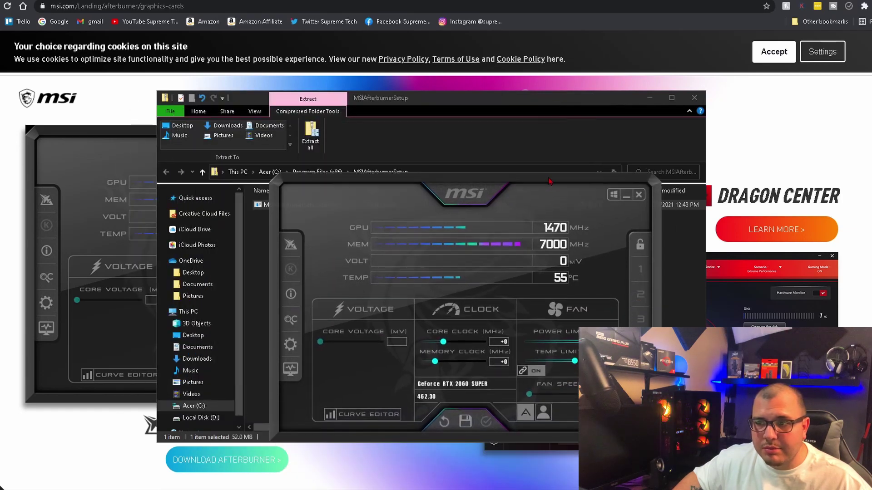
pyautogui.click(649, 98)
pyautogui.click(820, 1)
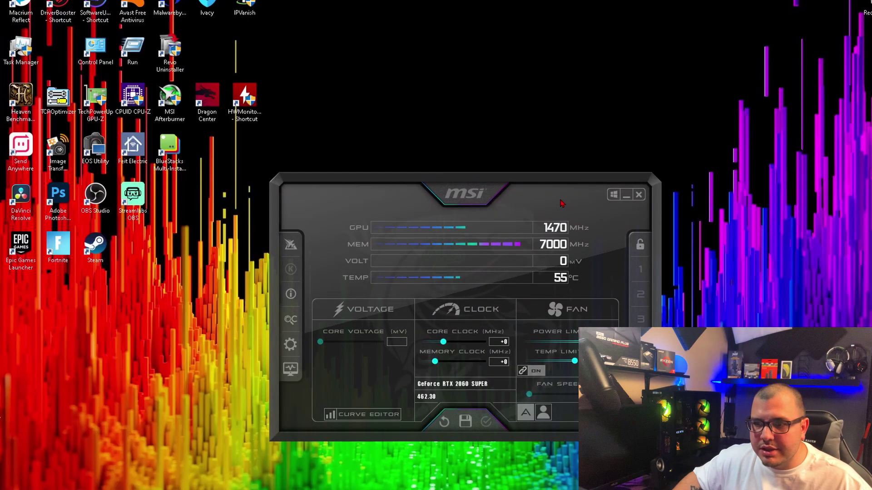
pyautogui.moveTo(504, 181); pyautogui.dragTo(522, 71)
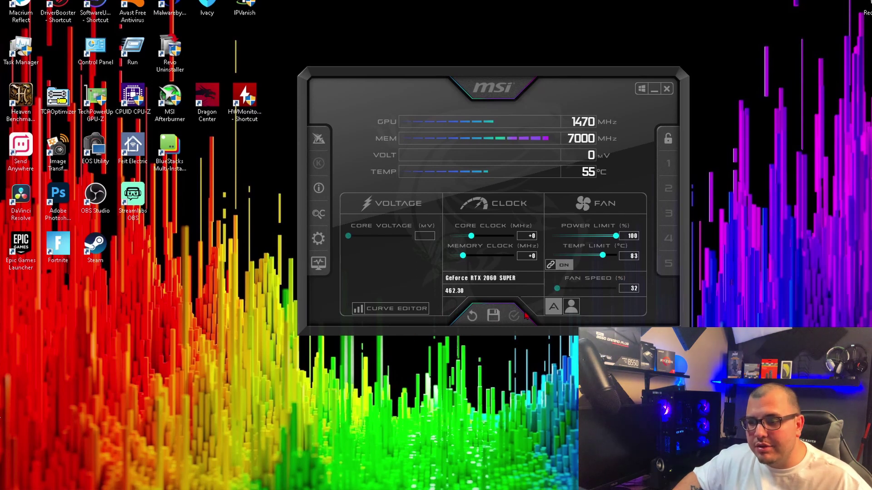
# - Open Afterburner's properties on the User Interface settings page
pyautogui.click(318, 238)
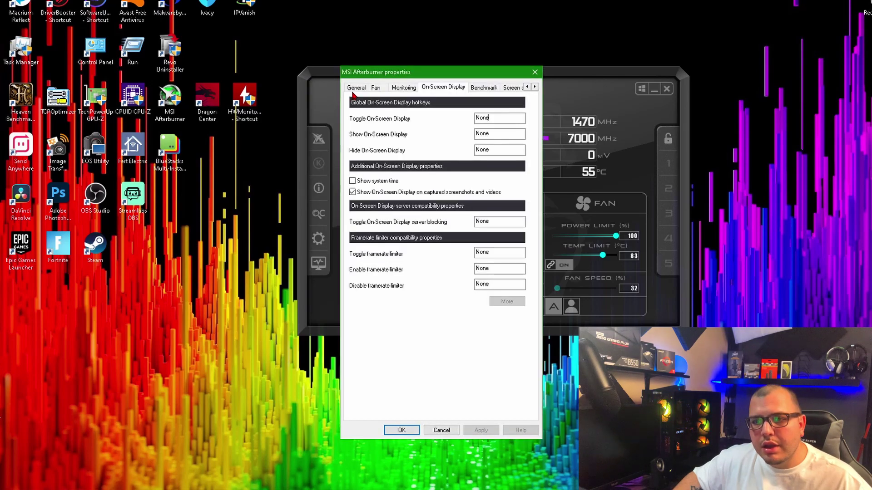
pyautogui.moveTo(458, 78); pyautogui.dragTo(482, 54)
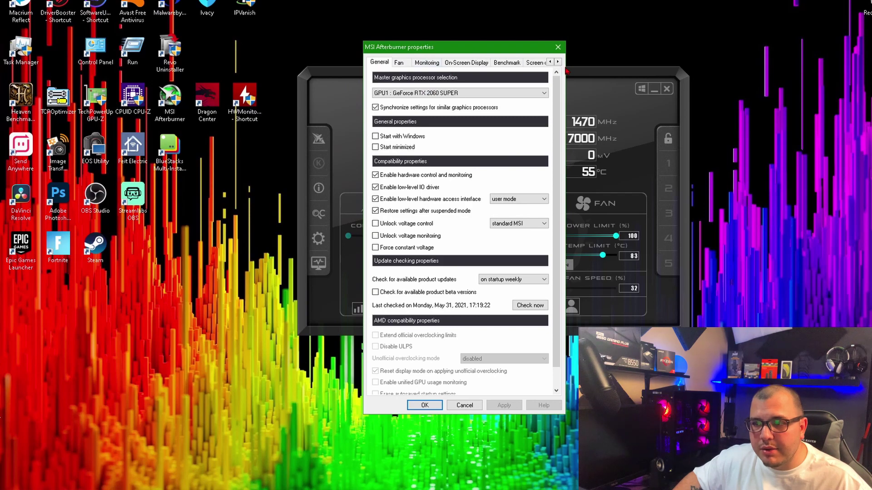
pyautogui.click(557, 62)
pyautogui.click(557, 62)
pyautogui.click(558, 63)
pyautogui.click(557, 62)
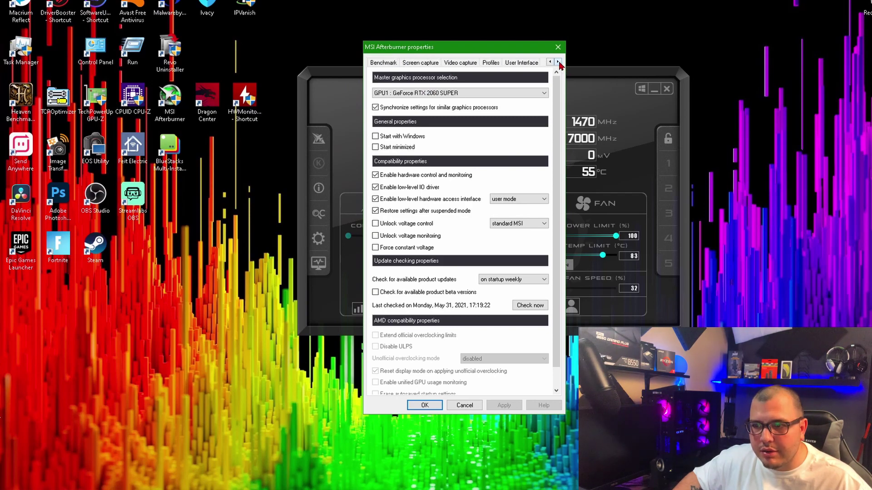
pyautogui.click(528, 64)
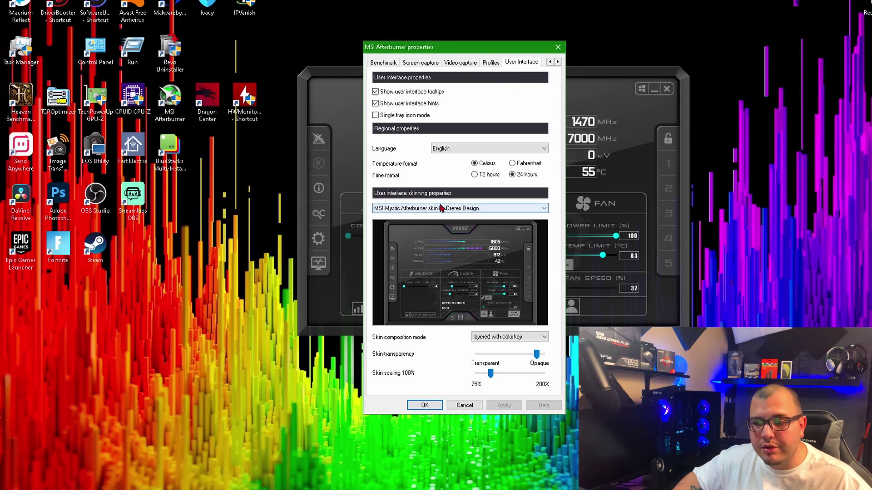
# - Try the Lightning Anniversary, Steampunked, Cyborg V2 and Default v3 skins
pyautogui.click(487, 209)
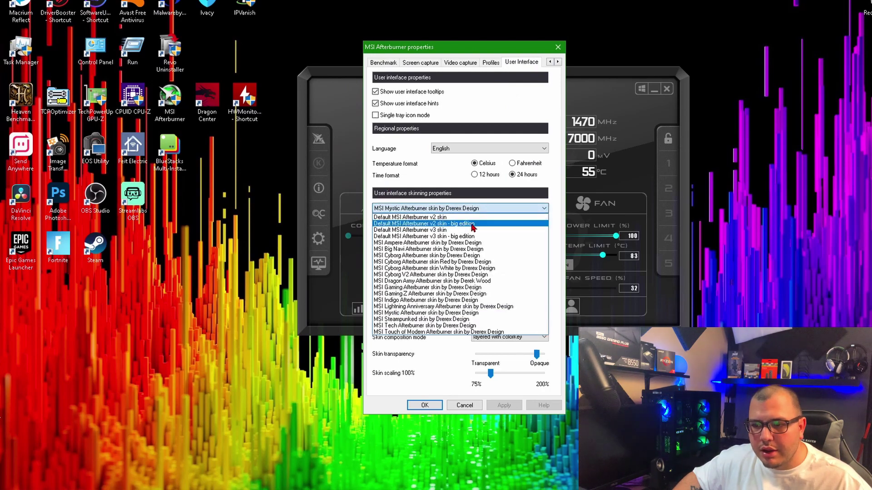
pyautogui.click(453, 307)
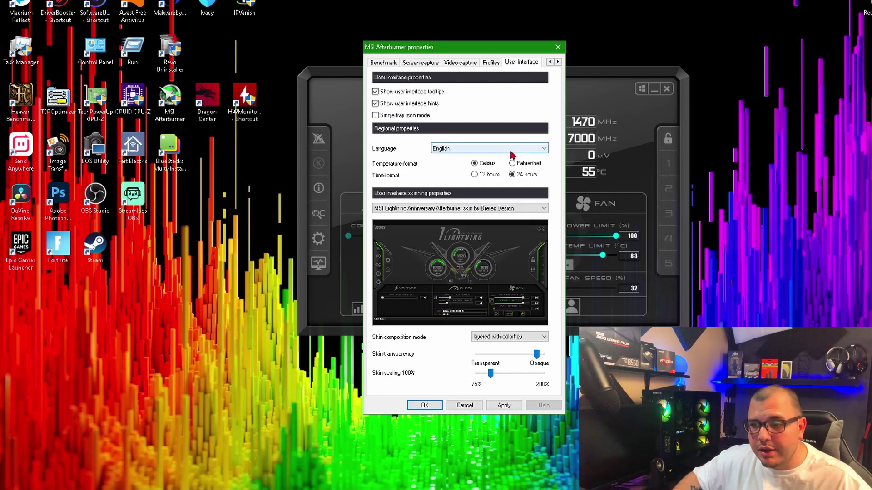
pyautogui.click(510, 208)
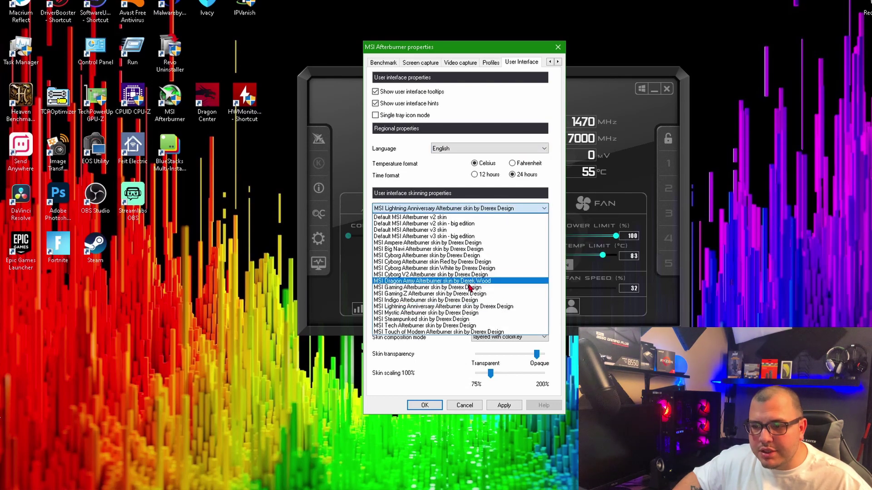
pyautogui.click(460, 319)
pyautogui.click(477, 208)
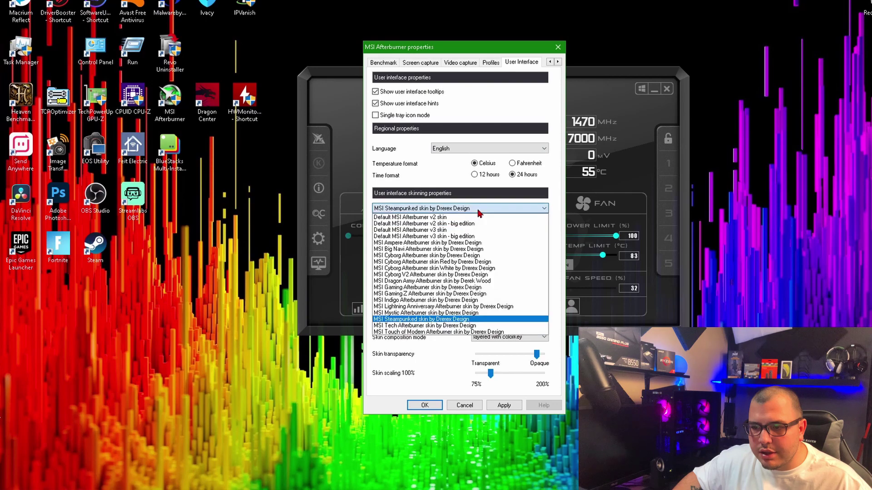
pyautogui.click(458, 275)
pyautogui.click(484, 208)
pyautogui.click(466, 231)
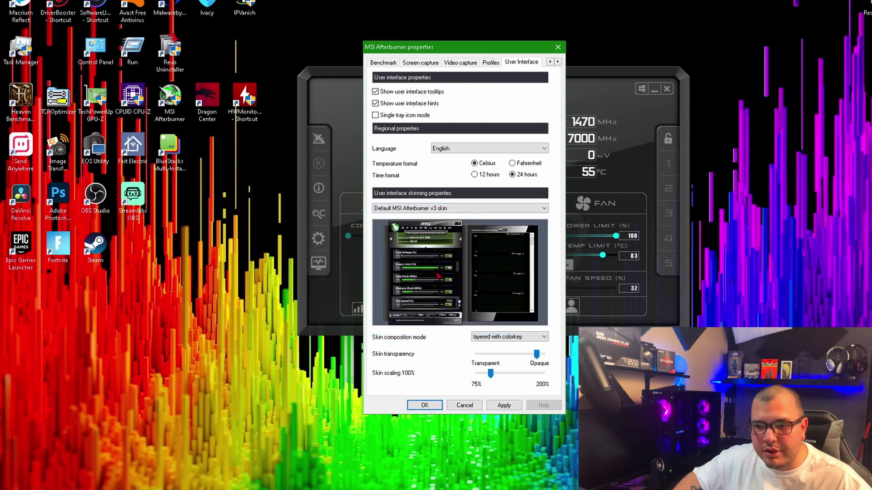
# - Apply the MSI Mystic Afterburner skin and close the properties window
pyautogui.click(479, 209)
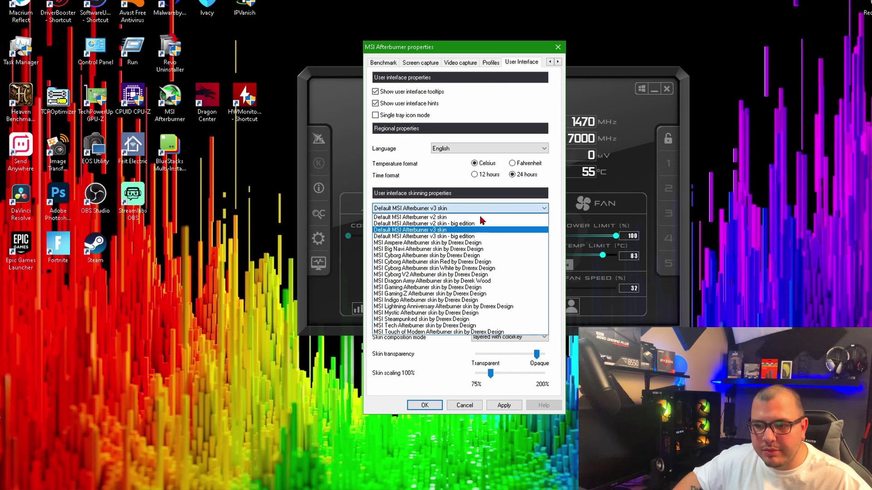
pyautogui.click(454, 306)
pyautogui.click(478, 208)
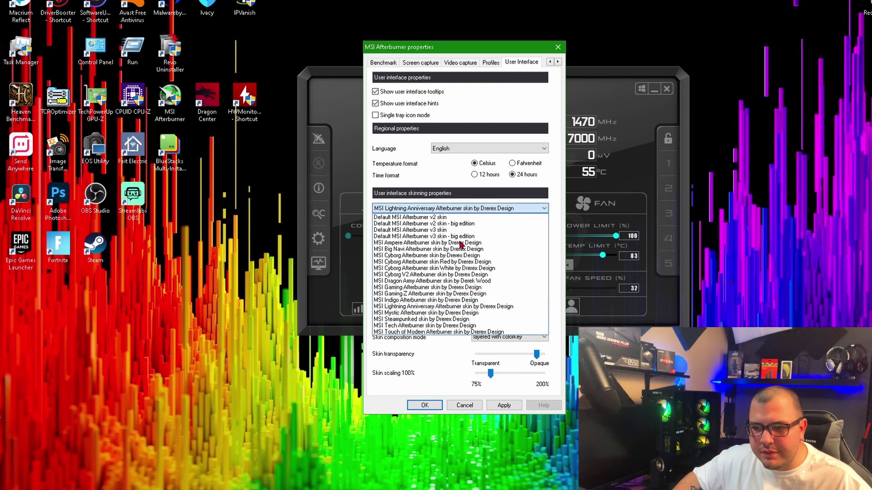
pyautogui.click(454, 313)
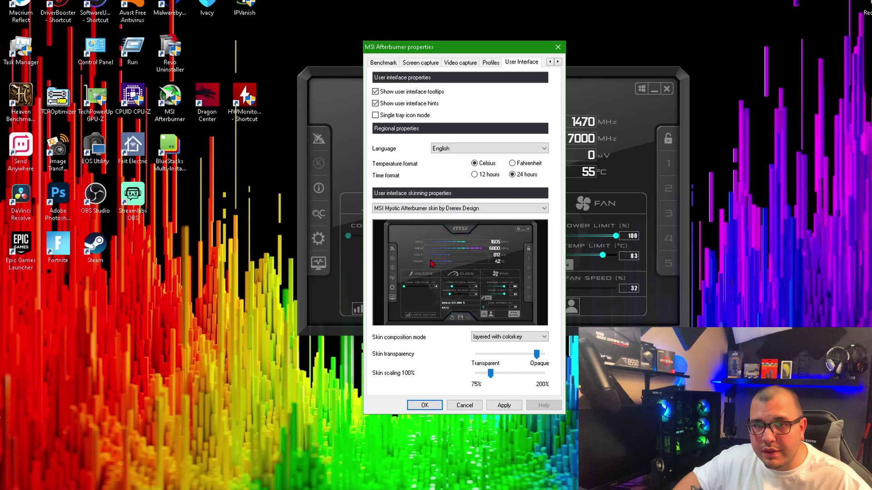
pyautogui.click(504, 405)
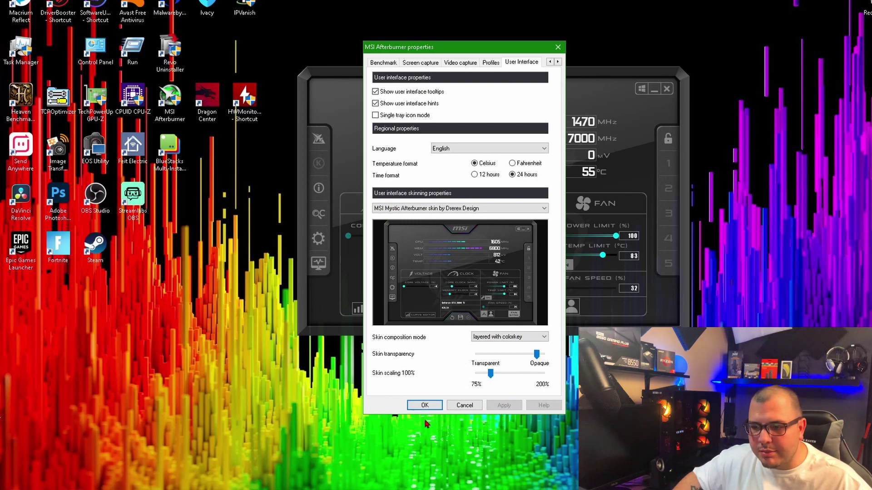
pyautogui.click(425, 405)
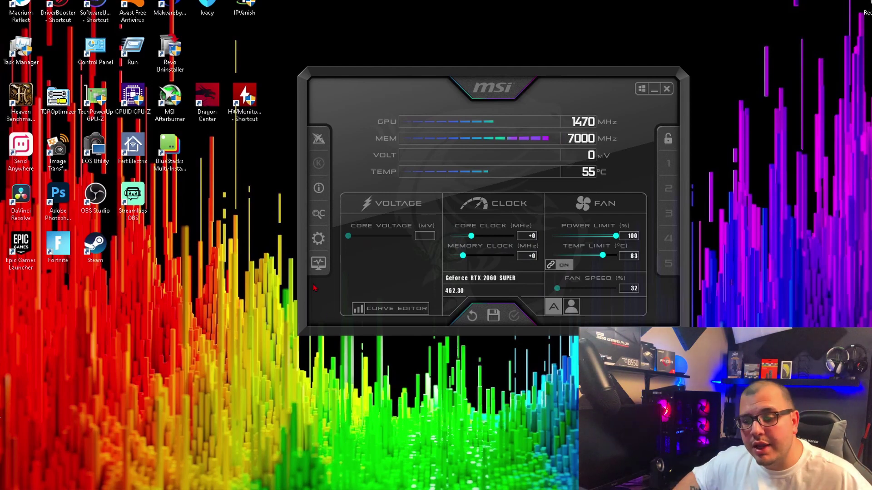
# - Open the Monitoring settings, review the graph list and select GPU temperature
pyautogui.click(317, 239)
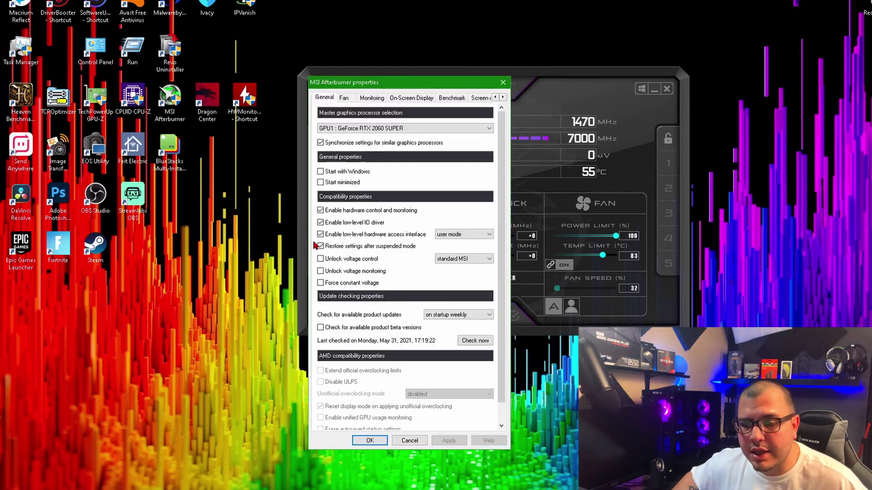
pyautogui.click(381, 100)
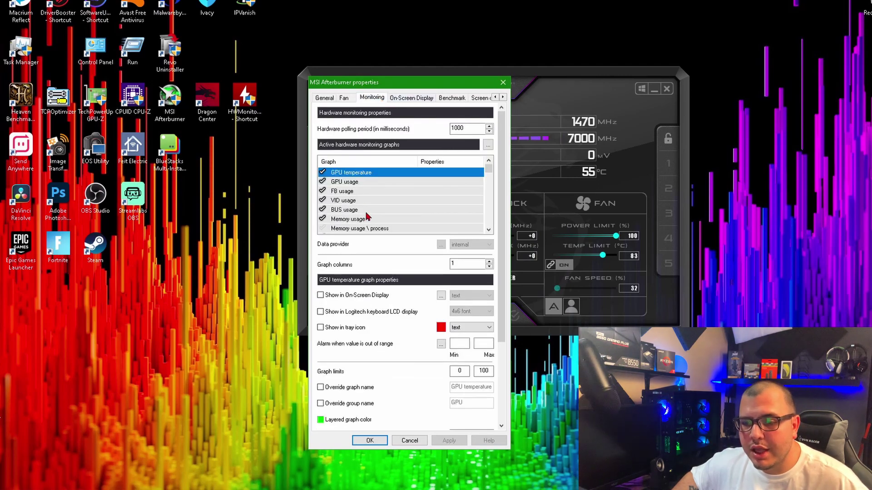
pyautogui.moveTo(365, 217)
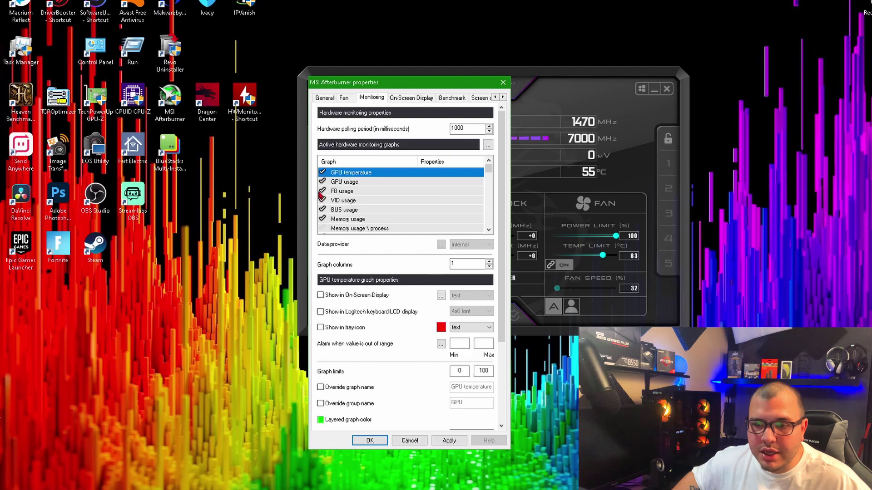
pyautogui.scroll(-6, 350, 217)
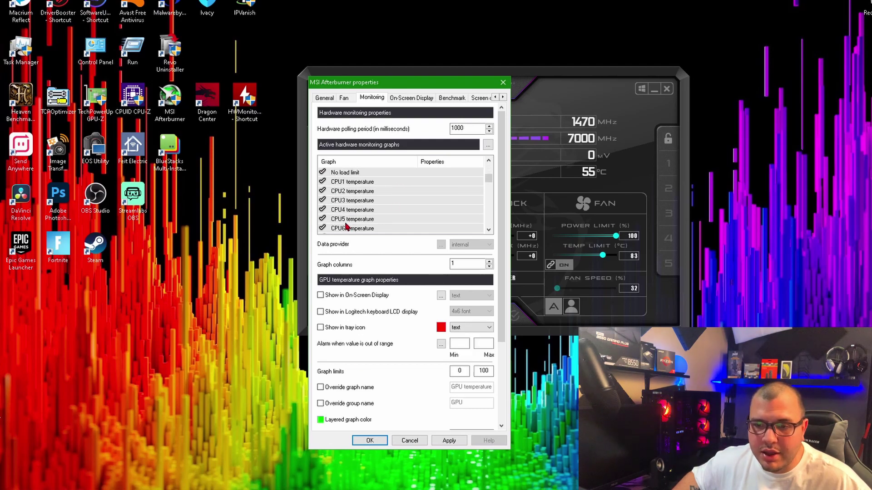
pyautogui.scroll(-5, 347, 219)
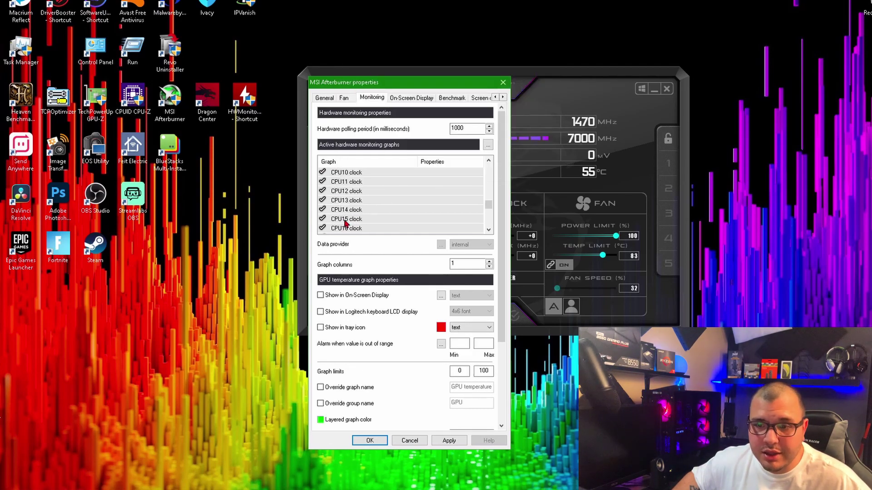
pyautogui.scroll(-5, 346, 225)
pyautogui.scroll(15, 348, 213)
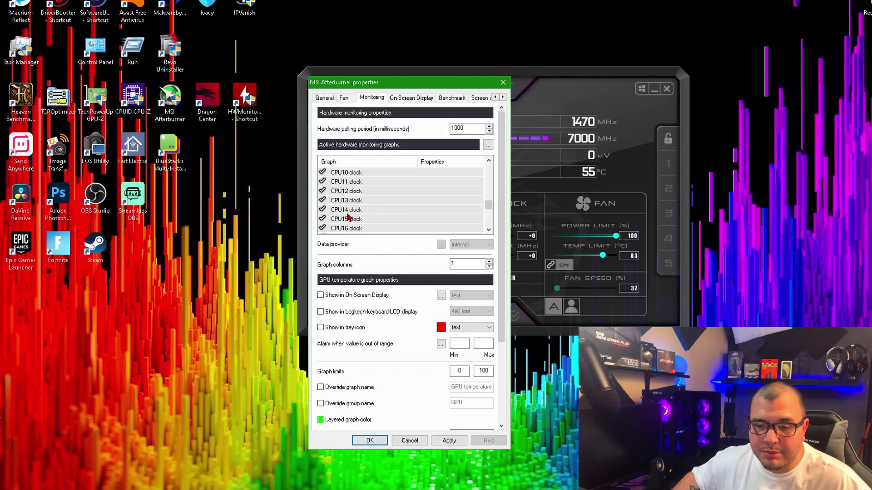
pyautogui.click(359, 183)
pyautogui.click(357, 176)
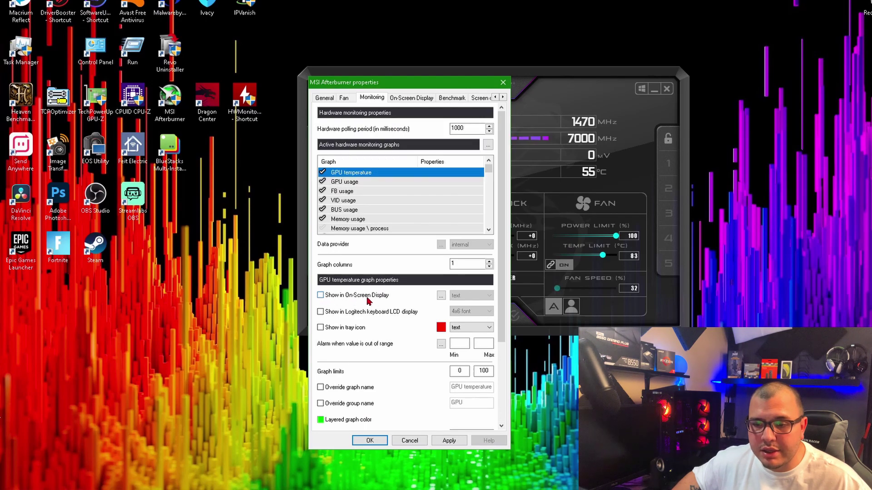
# - Show GPU temperature and GPU usage in the On-Screen Display
pyautogui.click(321, 295)
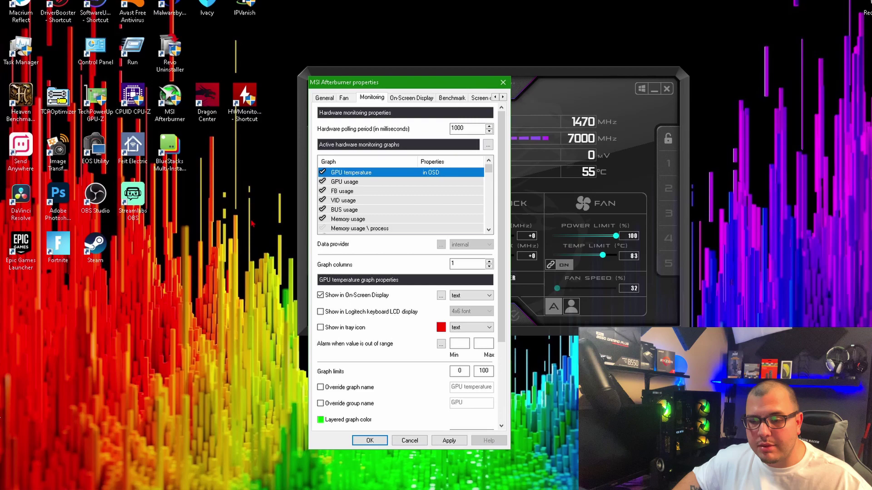
pyautogui.click(344, 201)
pyautogui.click(345, 191)
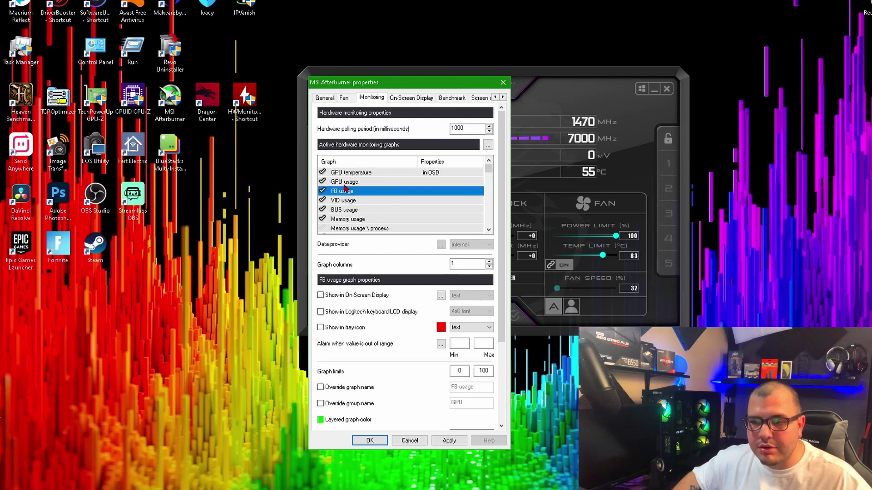
pyautogui.click(344, 182)
pyautogui.click(320, 296)
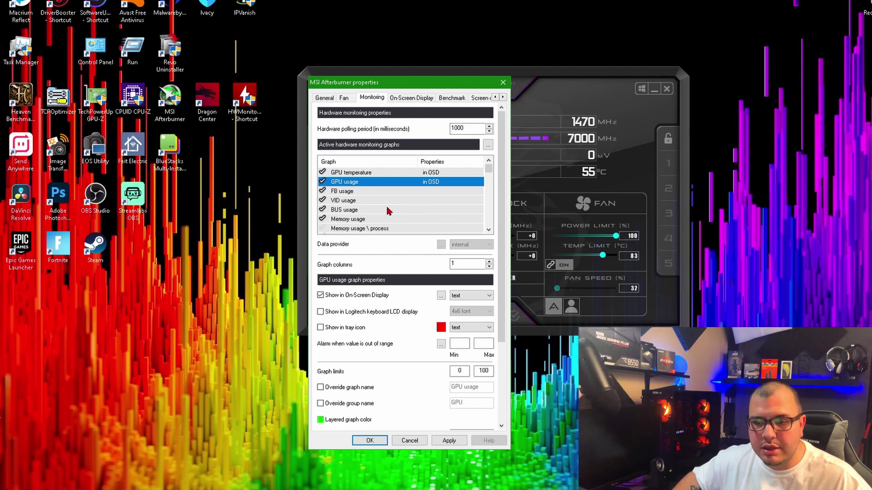
pyautogui.scroll(-2, 388, 210)
pyautogui.scroll(2, 388, 207)
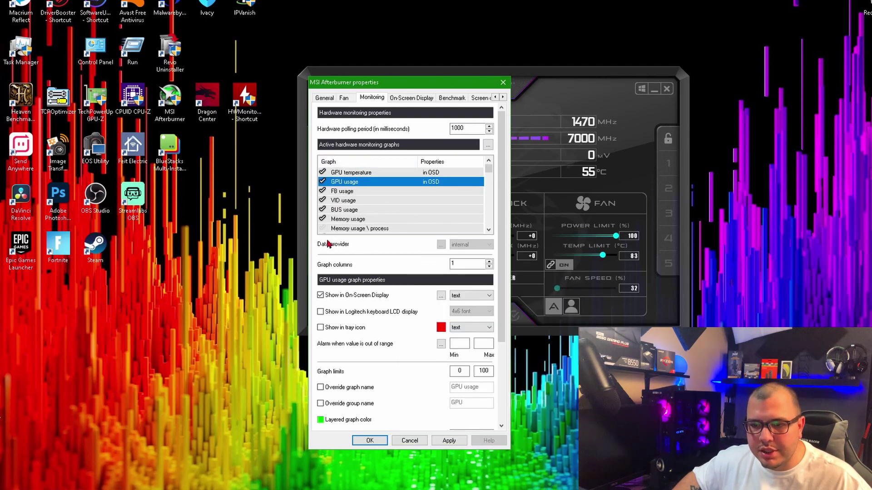
# - Add Memory usage, Temp limit and Power limit graphs to the On-Screen Display
pyautogui.click(353, 219)
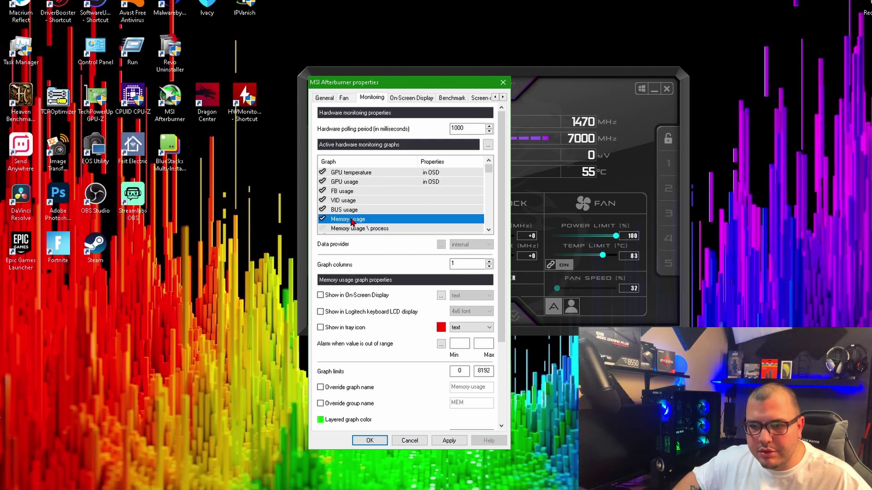
pyautogui.click(320, 295)
pyautogui.scroll(-1, 393, 194)
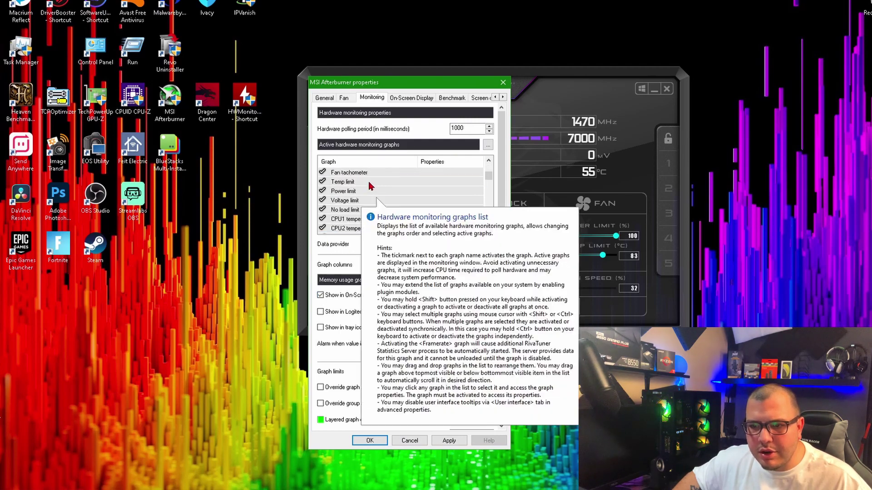
pyautogui.scroll(-3, 390, 195)
pyautogui.click(390, 182)
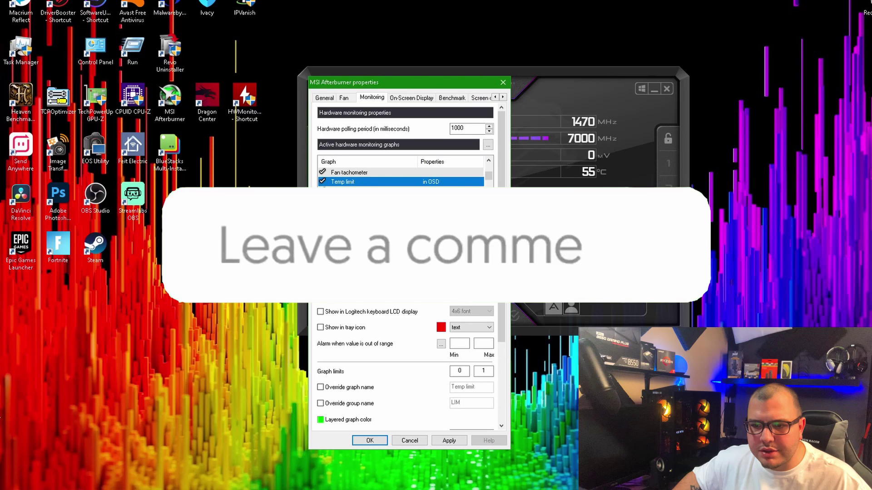
pyautogui.click(320, 295)
pyautogui.click(363, 190)
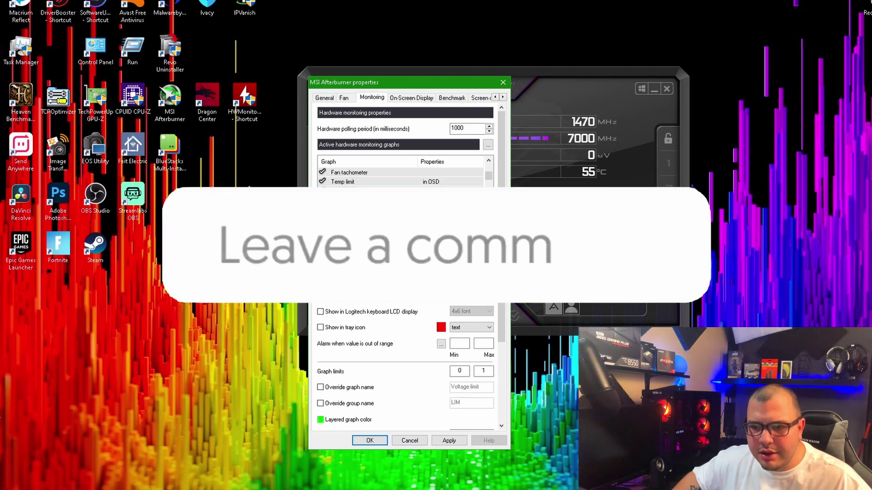
pyautogui.click(345, 191)
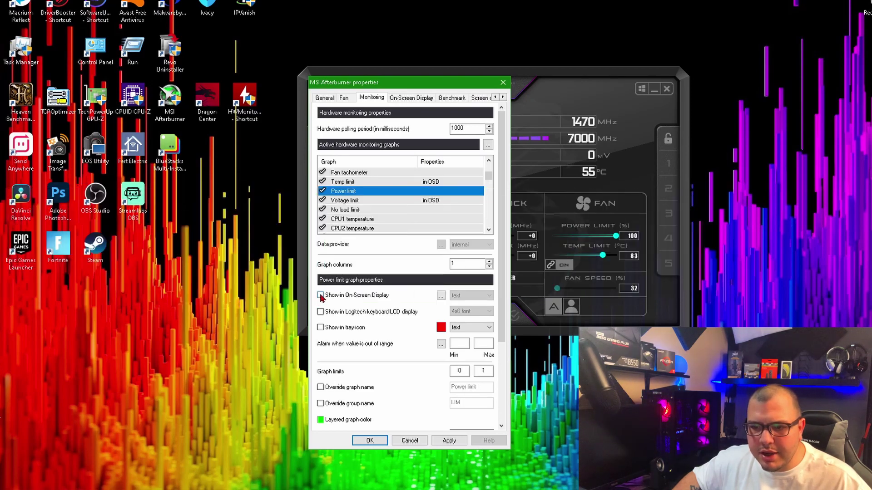
pyautogui.click(320, 295)
pyautogui.scroll(-7, 369, 205)
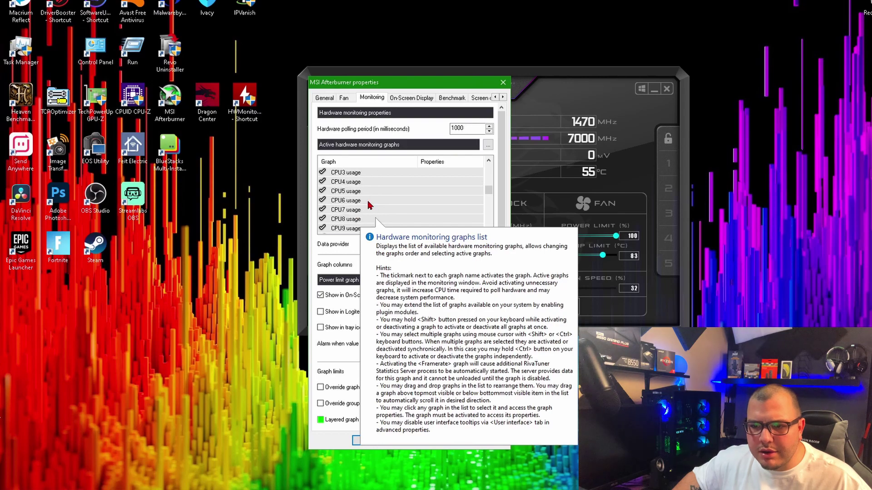
# - Add CPU temperature and CPU usage to the On-Screen Display, then review the list
pyautogui.click(366, 182)
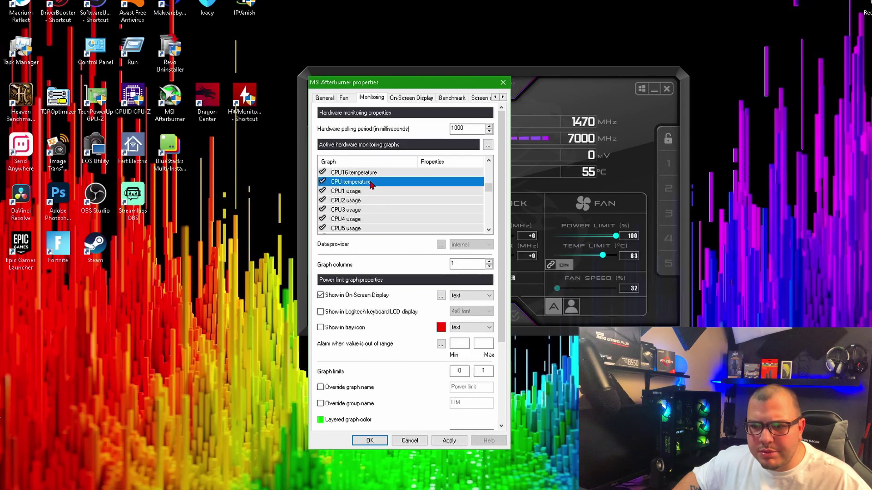
pyautogui.click(321, 295)
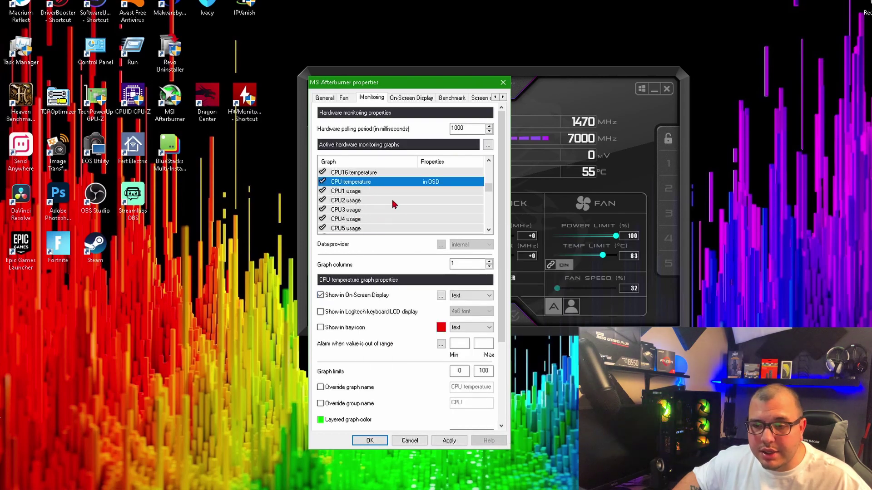
pyautogui.scroll(-4, 391, 209)
pyautogui.scroll(-2, 391, 210)
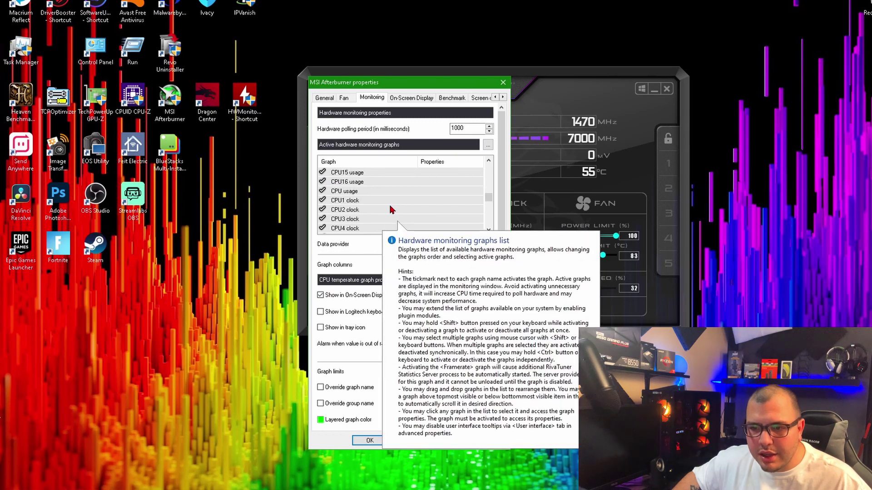
pyautogui.click(344, 193)
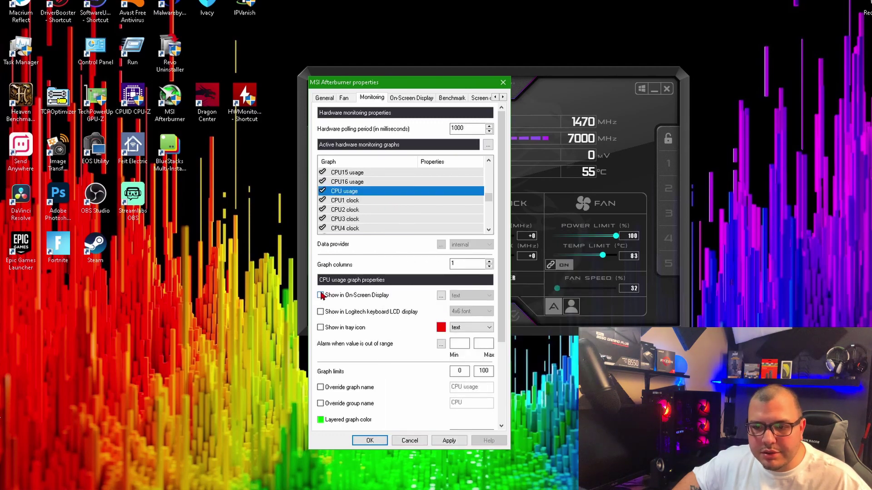
pyautogui.click(320, 295)
pyautogui.scroll(-5, 363, 209)
pyautogui.scroll(-7, 360, 217)
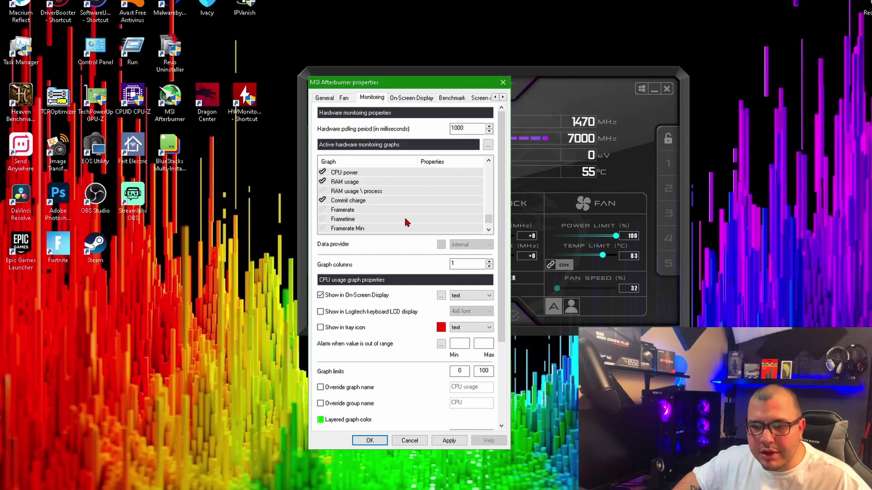
pyautogui.scroll(-2, 390, 214)
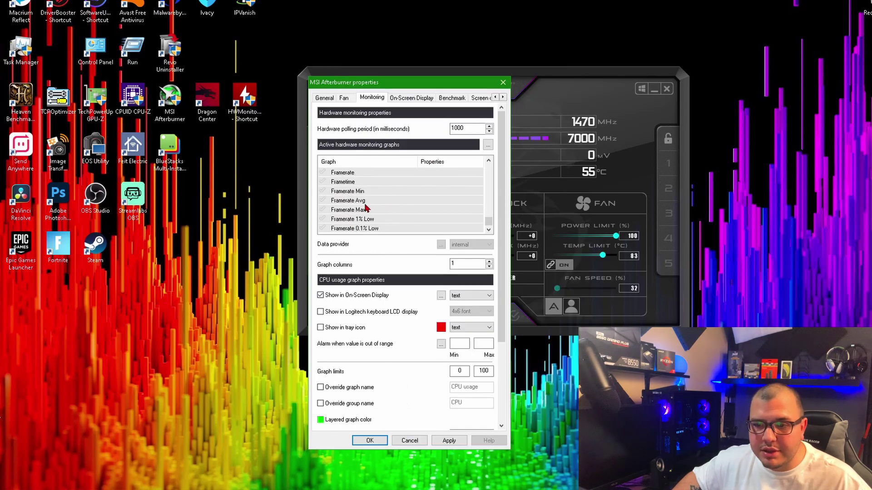
pyautogui.scroll(2, 359, 204)
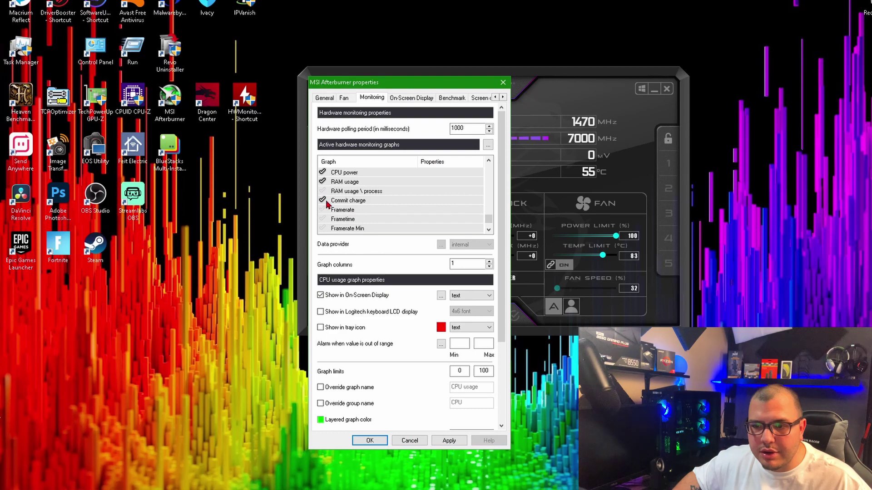
# - Activate the RAM usage and Framerate graphs and show both in the On-Screen Display
pyautogui.click(340, 182)
pyautogui.click(320, 295)
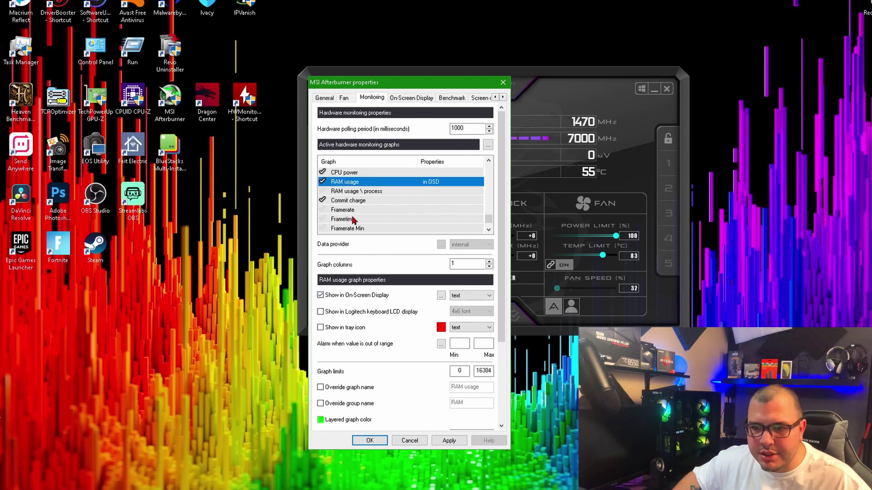
pyautogui.click(339, 210)
pyautogui.click(323, 209)
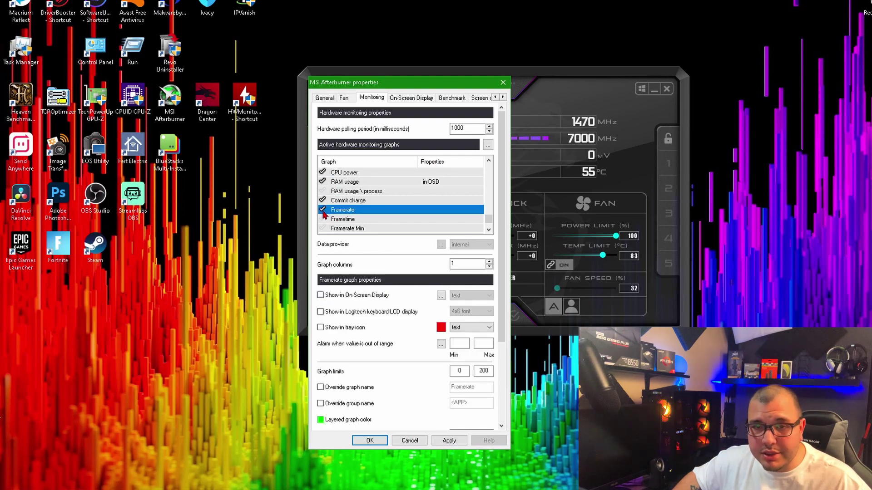
pyautogui.click(320, 296)
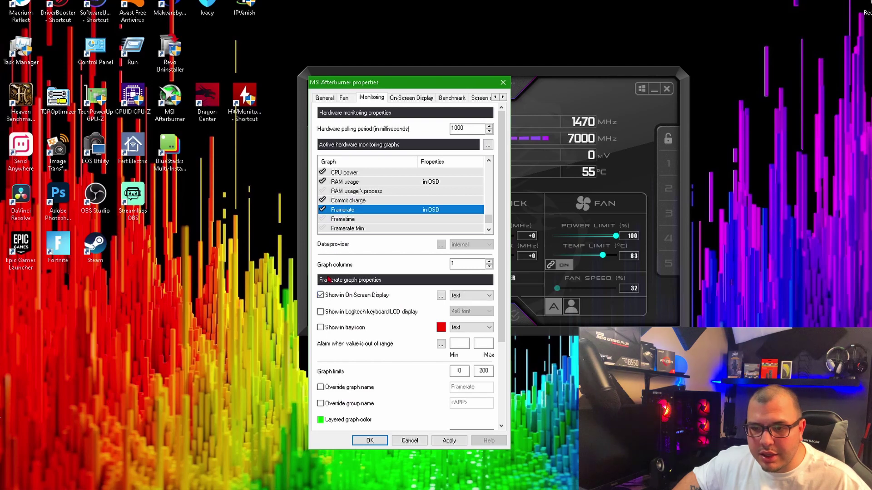
# - Activate the Frametime graph and show it in the On-Screen Display
pyautogui.scroll(-2, 359, 214)
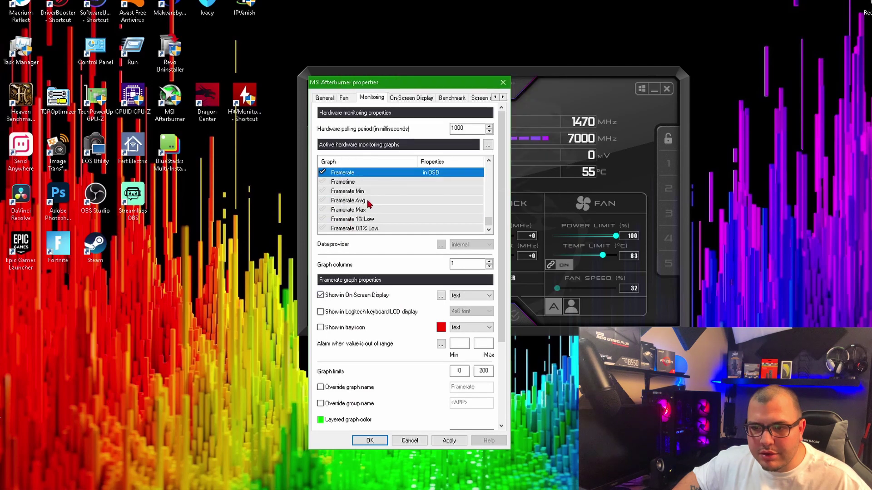
pyautogui.click(362, 182)
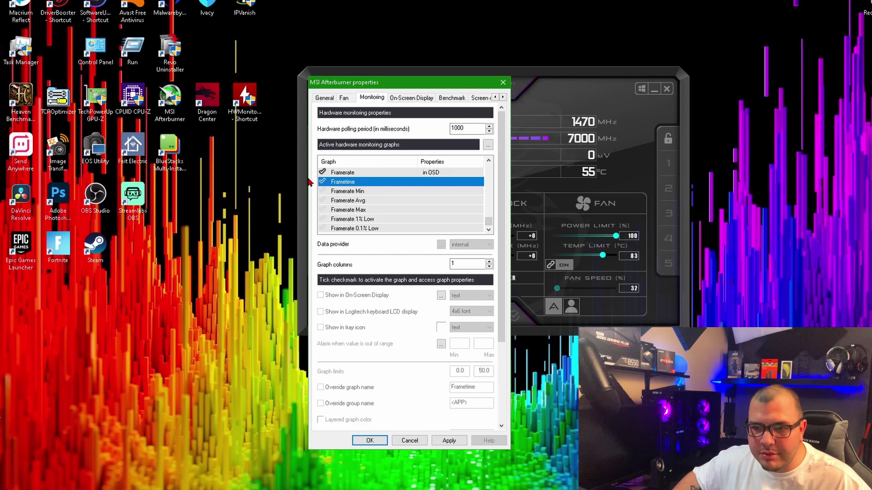
pyautogui.click(322, 181)
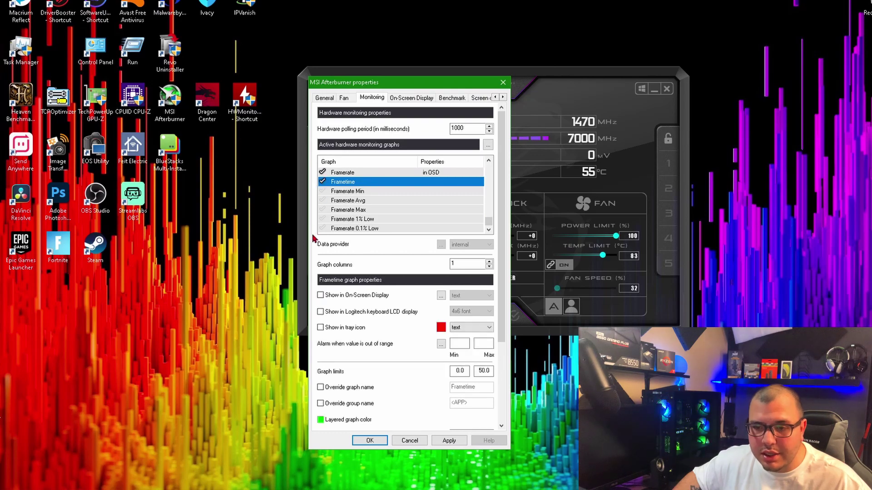
pyautogui.click(320, 295)
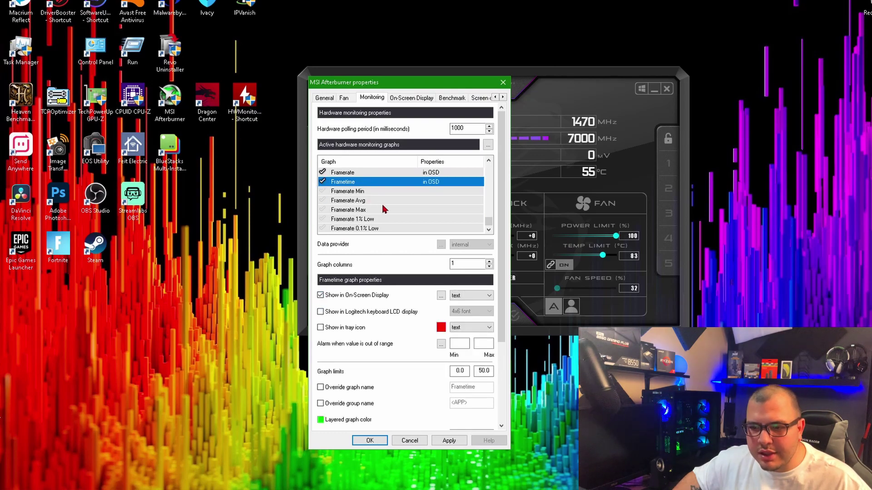
# - Keep Frametime active and switch off the extra Framerate Avg and Framerate Min graphs
pyautogui.click(321, 228)
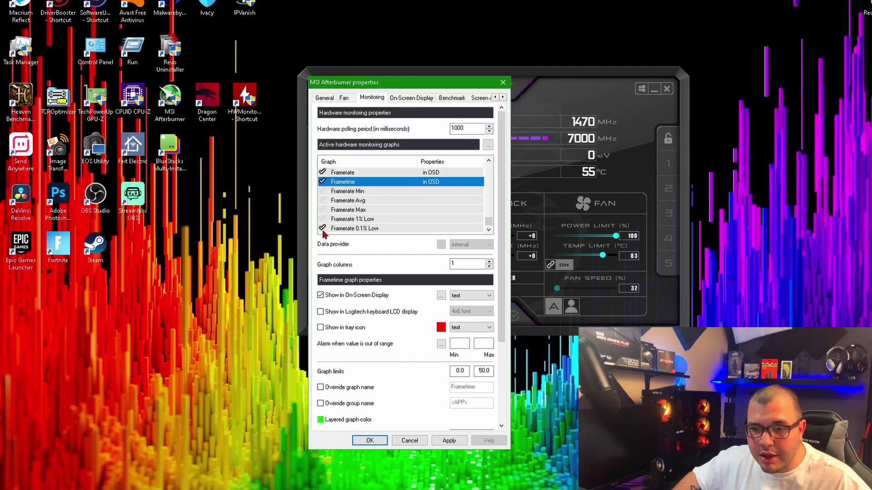
pyautogui.click(322, 200)
pyautogui.click(322, 182)
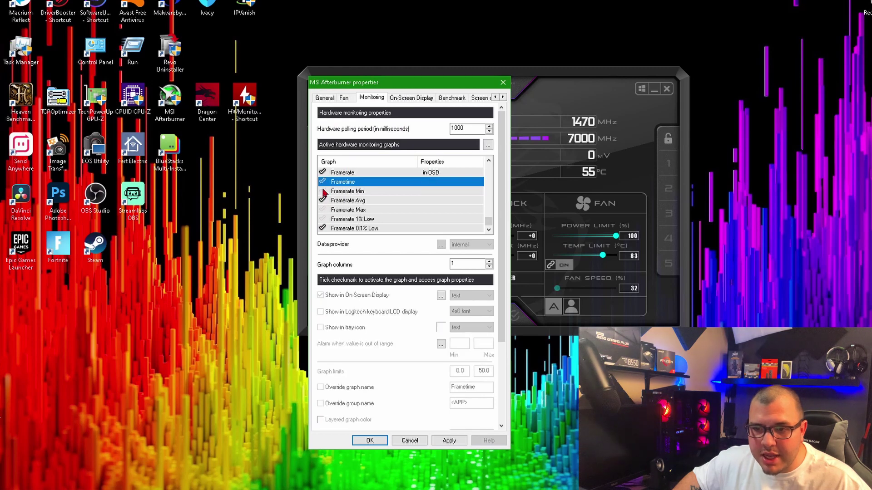
pyautogui.click(322, 181)
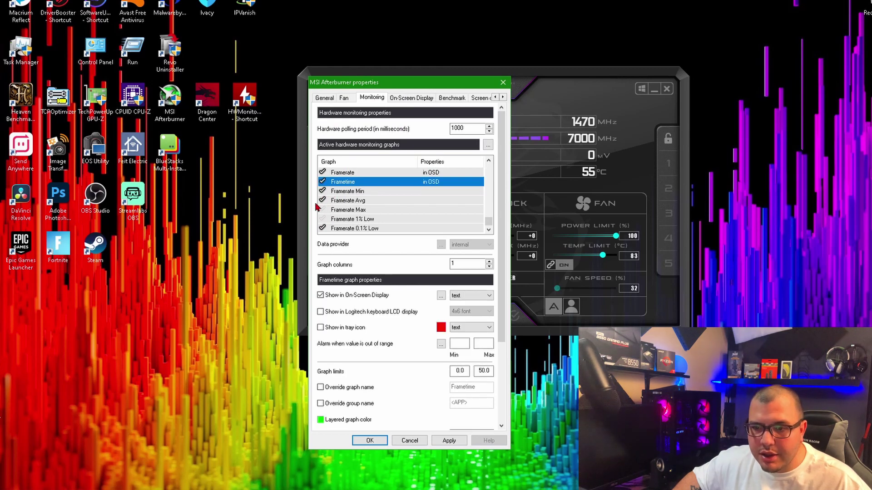
pyautogui.click(322, 200)
pyautogui.click(322, 191)
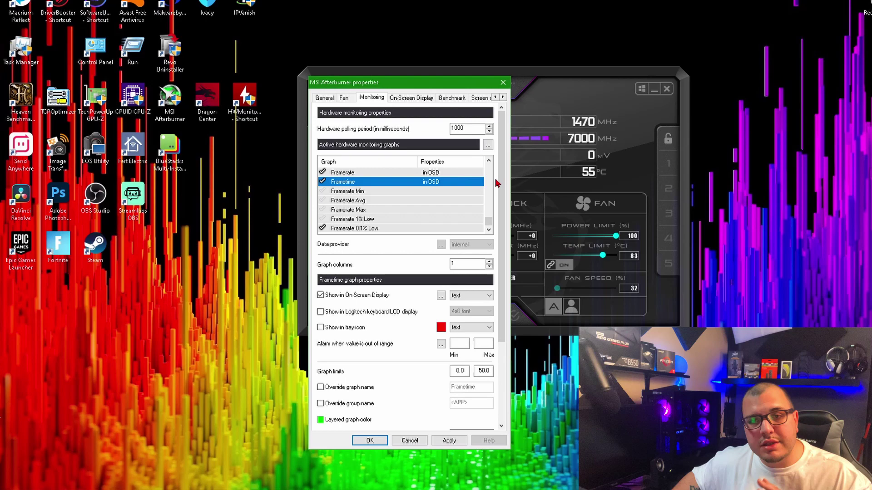
pyautogui.scroll(3, 375, 222)
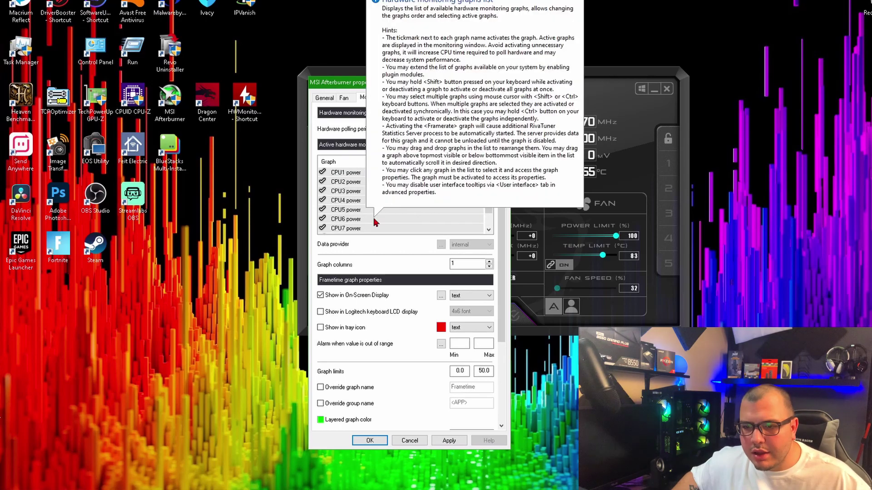
pyautogui.scroll(-3, 372, 228)
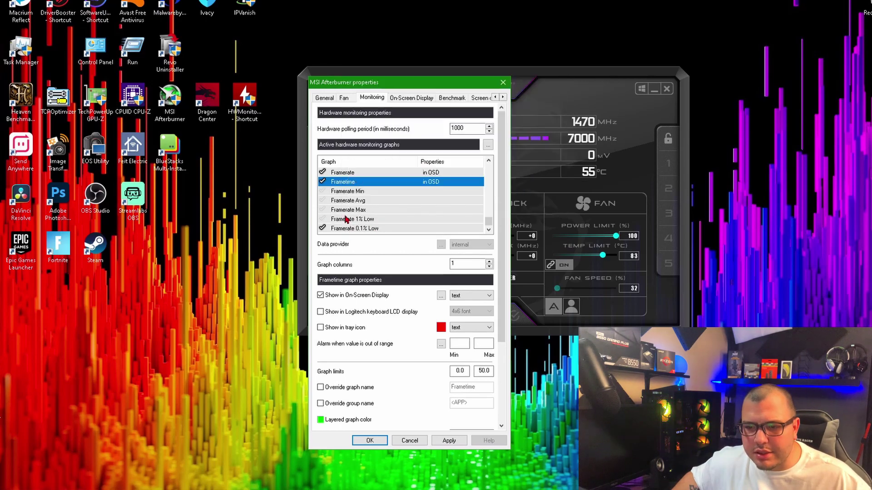
pyautogui.scroll(3, 337, 220)
pyautogui.click(344, 191)
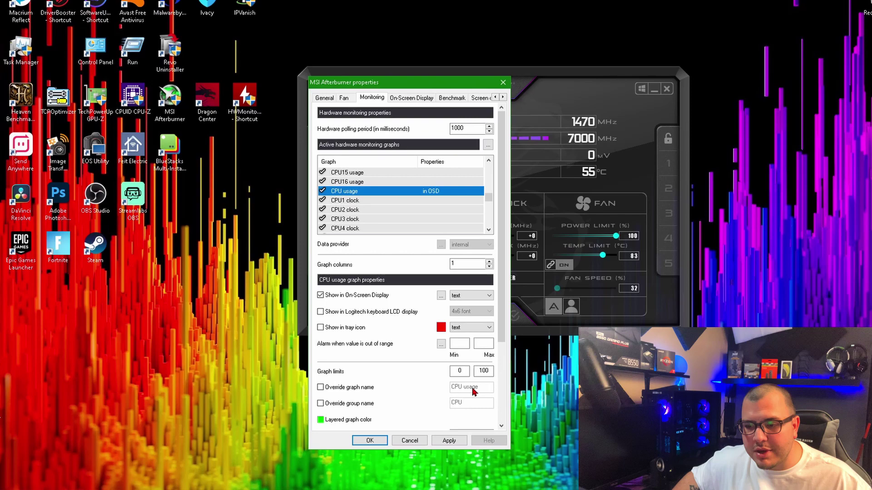
# - Override the CPU usage graph name with 'Ryzen 7 5800x' and save the monitoring settings
pyautogui.click(321, 387)
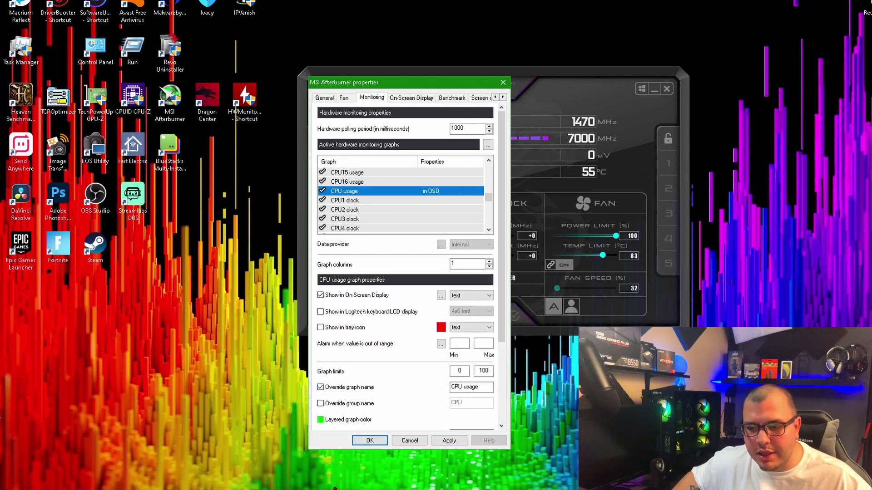
pyautogui.moveTo(490, 387); pyautogui.dragTo(422, 390)
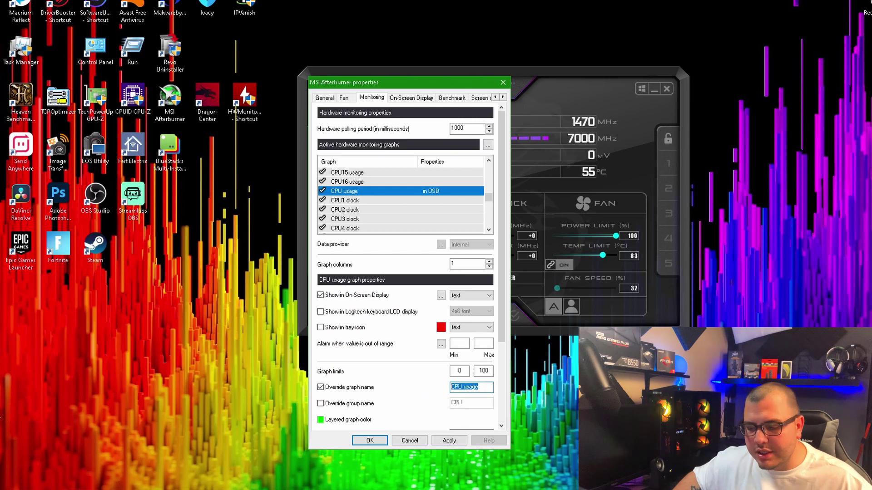
pyautogui.write('Ry')
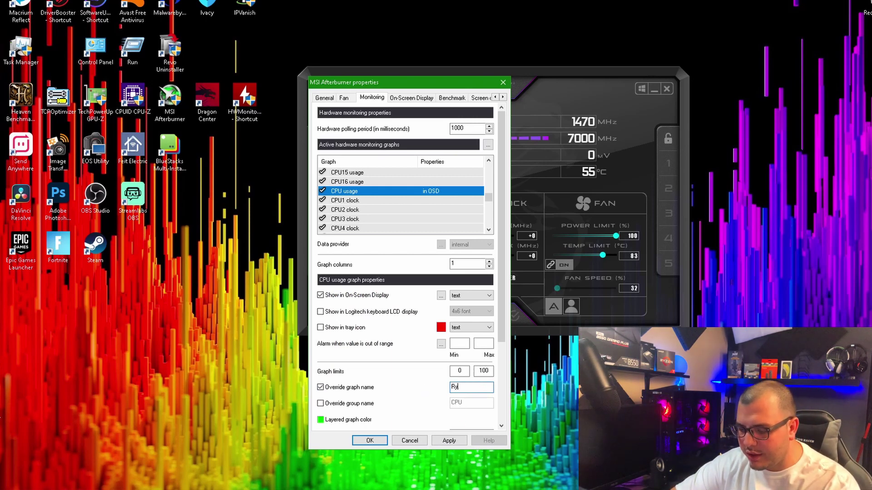
pyautogui.write('zen 7 5800x')
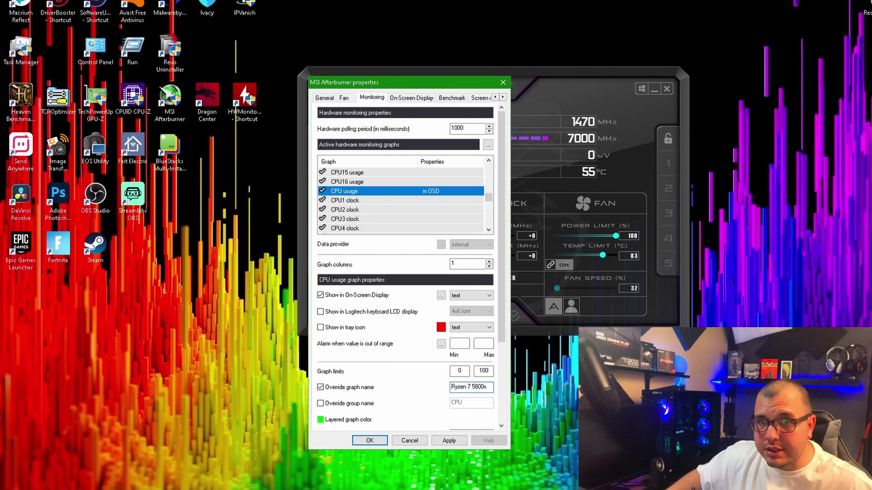
pyautogui.click(370, 443)
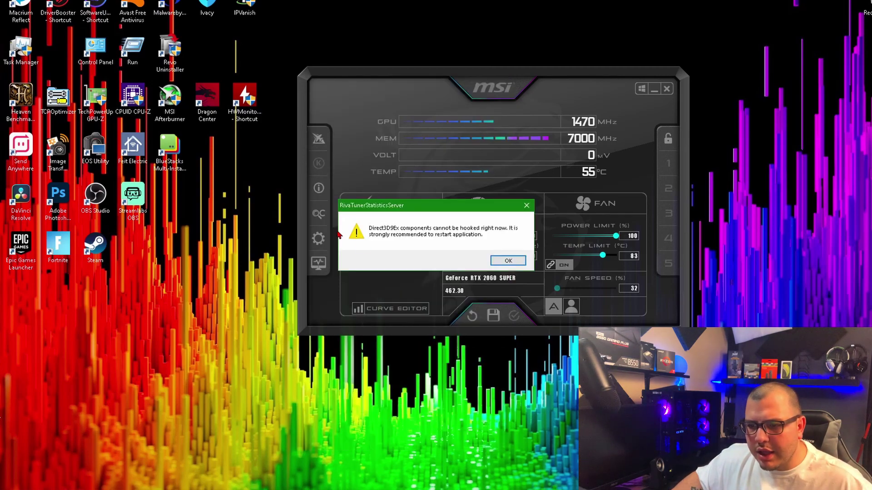
# - Dismiss the RivaTuner hooking warning and close the Afterburner window
pyautogui.click(484, 284)
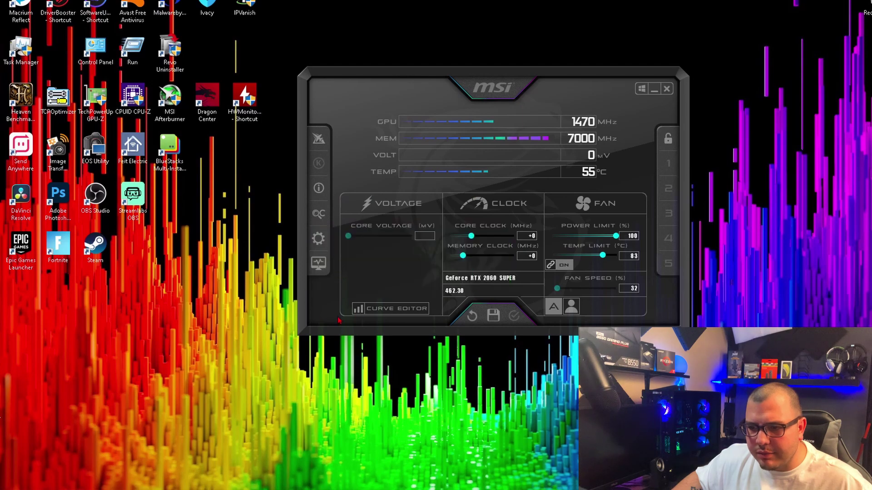
pyautogui.moveTo(503, 82); pyautogui.dragTo(434, 120)
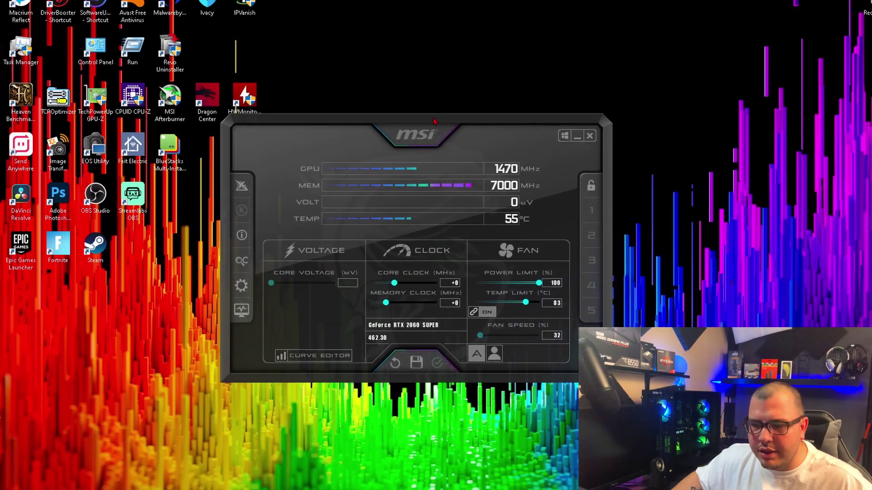
pyautogui.click(590, 136)
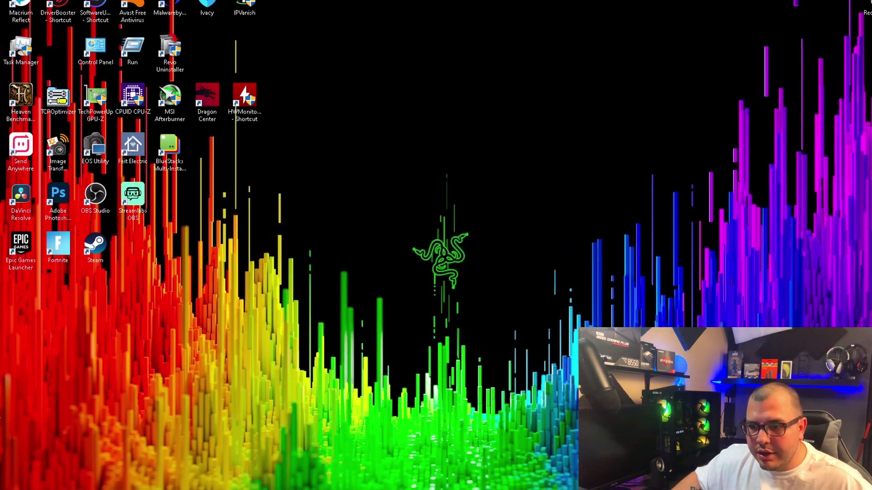